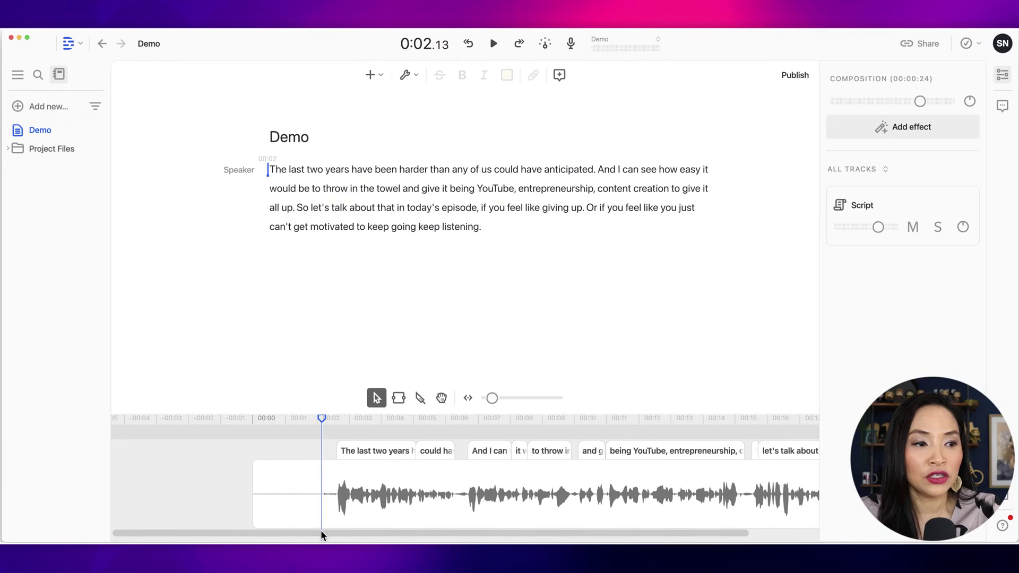
Place the insertion point on the empty line below the script's last paragraph
{"action": "scroll", "coordinate": [365, 529], "scroll_direction": "right", "scroll_amount": 2}
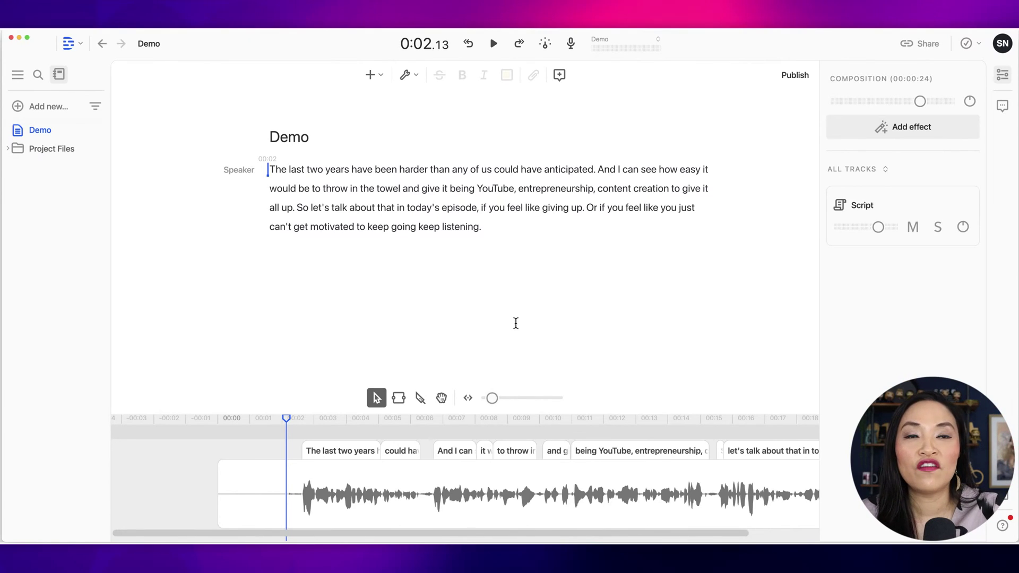
{"action": "left_click", "coordinate": [284, 250]}
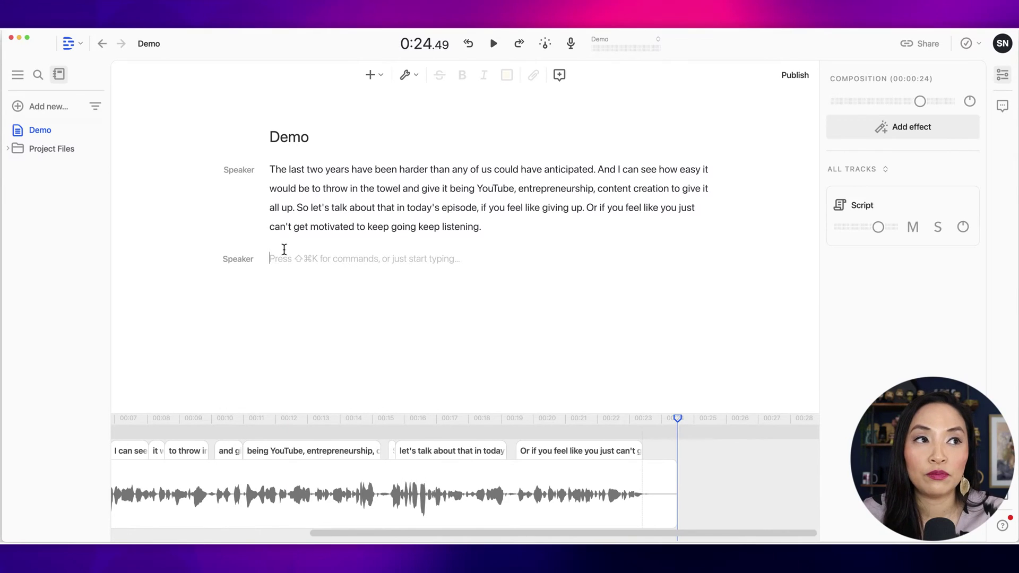
{"action": "left_click", "coordinate": [374, 79]}
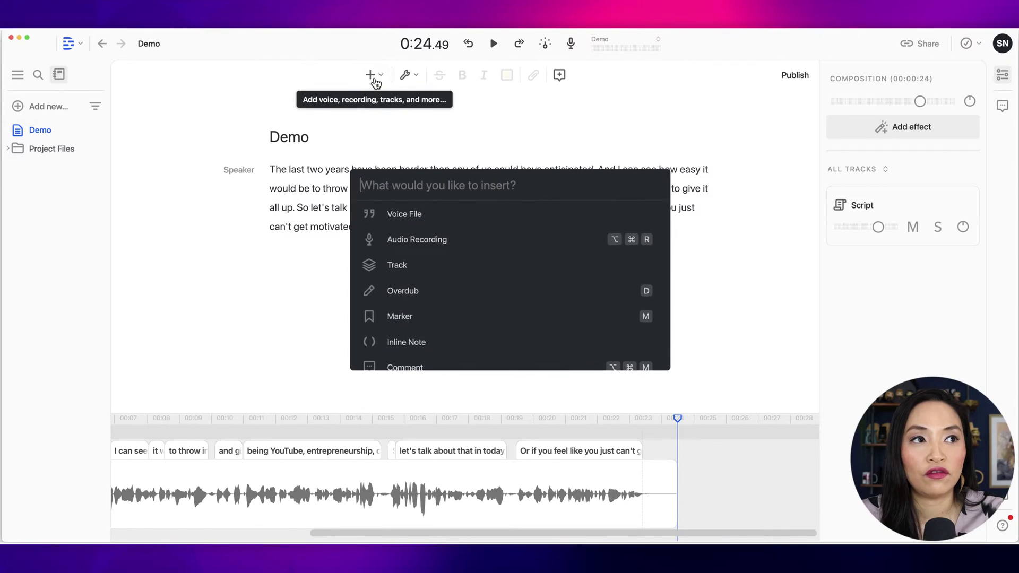
{"action": "left_click", "coordinate": [454, 215]}
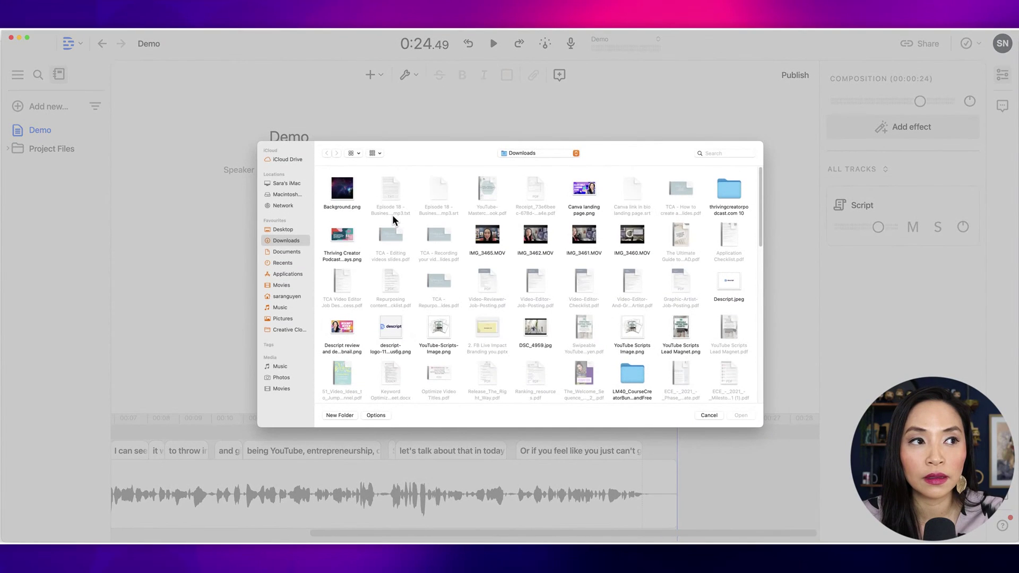
{"action": "left_click", "coordinate": [708, 415]}
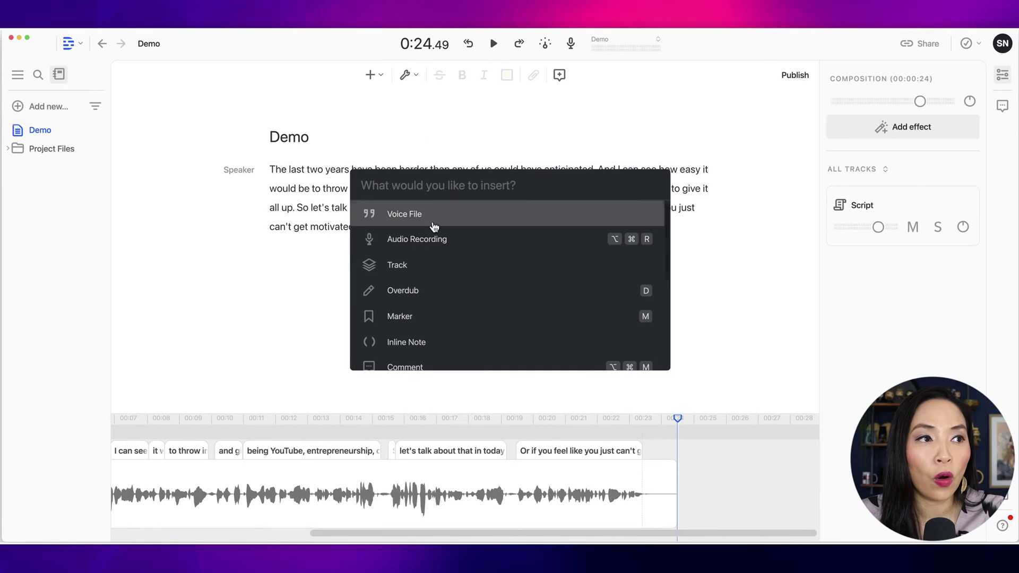
Insert an audio recording on Track 1 after the first paragraph, check its microphone and automatic transcription settings, and record a short voice clip
{"action": "left_click", "coordinate": [440, 249]}
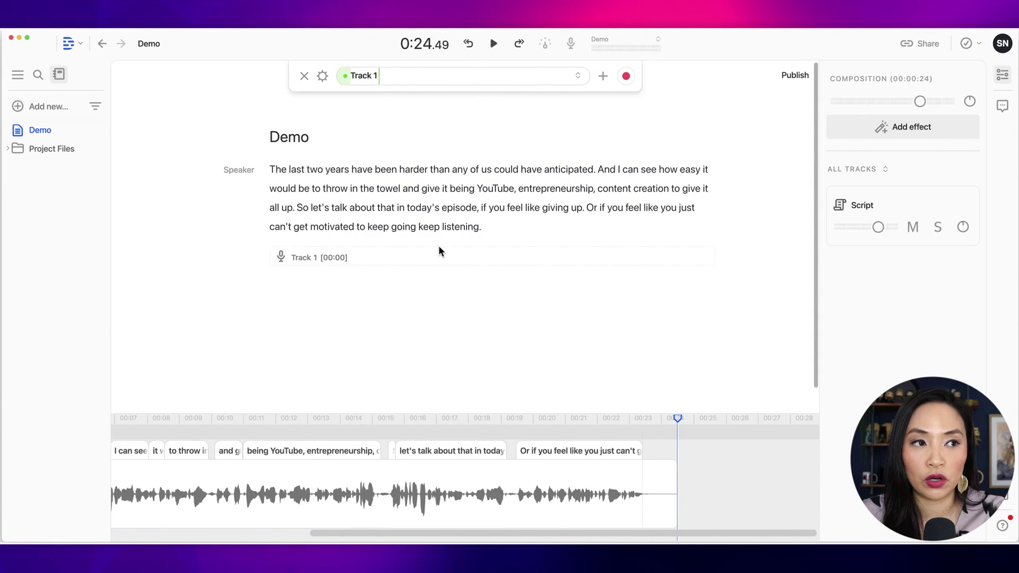
{"action": "left_click", "coordinate": [321, 80]}
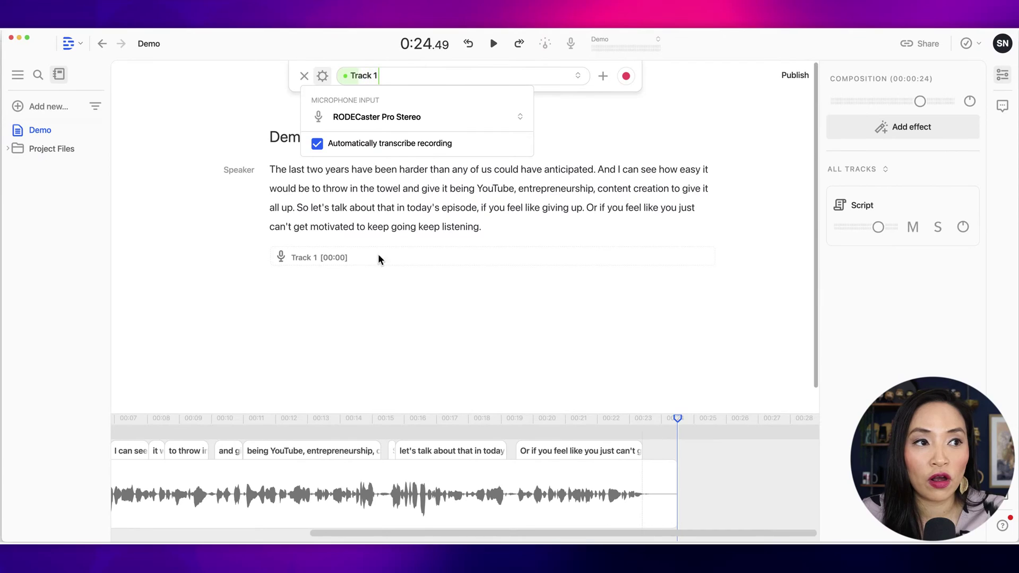
{"action": "left_click", "coordinate": [626, 77]}
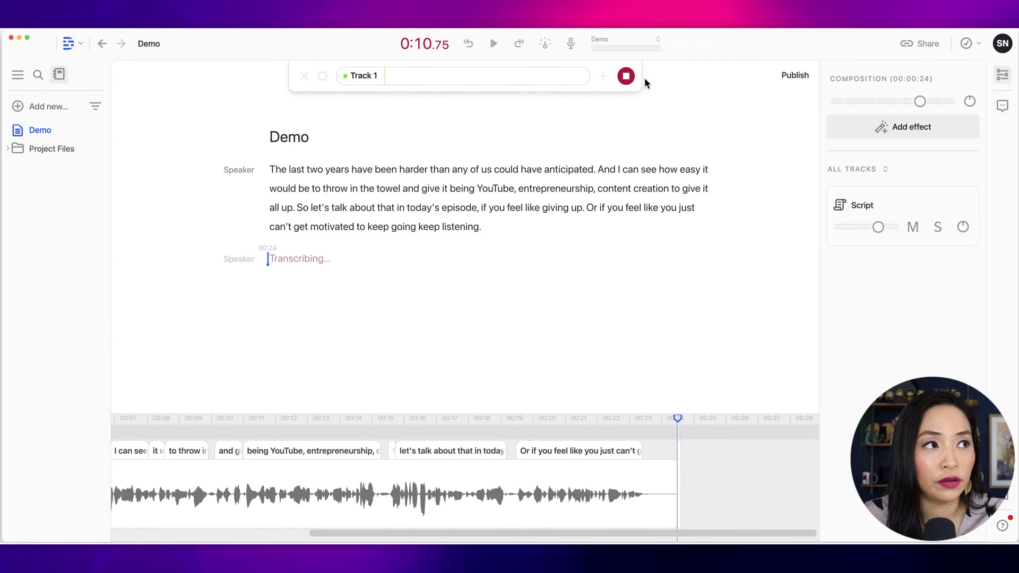
{"action": "left_click", "coordinate": [627, 76]}
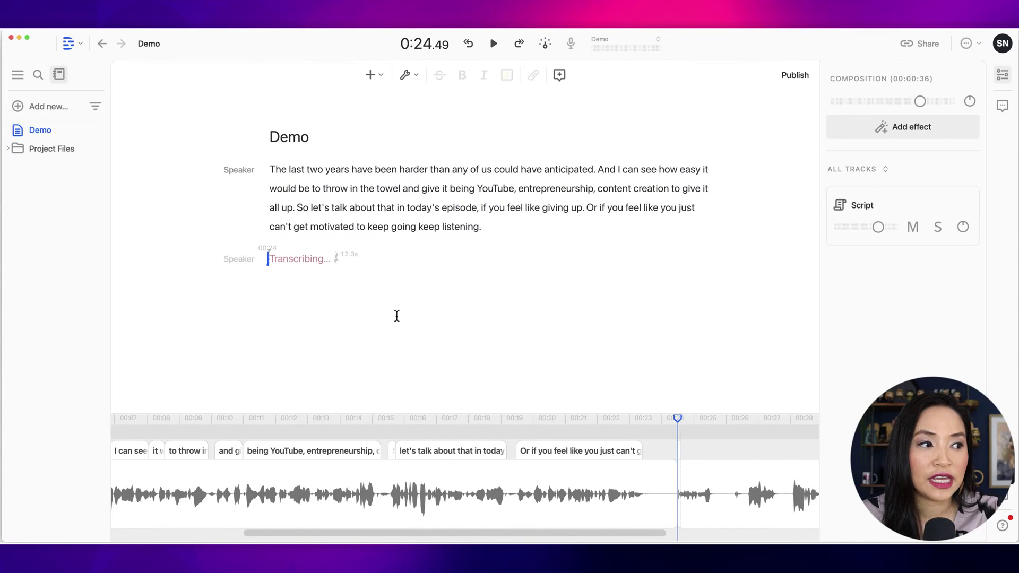
Play back the newly recorded clip through its last word, "entrepreneur"
{"action": "left_click_drag", "start_coordinate": [451, 532], "coordinate": [635, 535]}
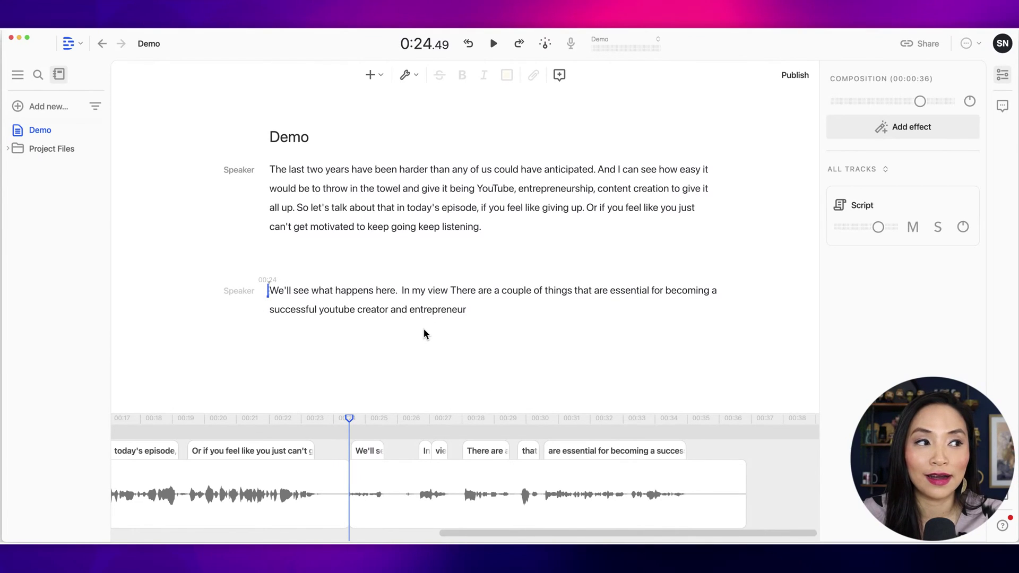
{"action": "left_click", "coordinate": [493, 46]}
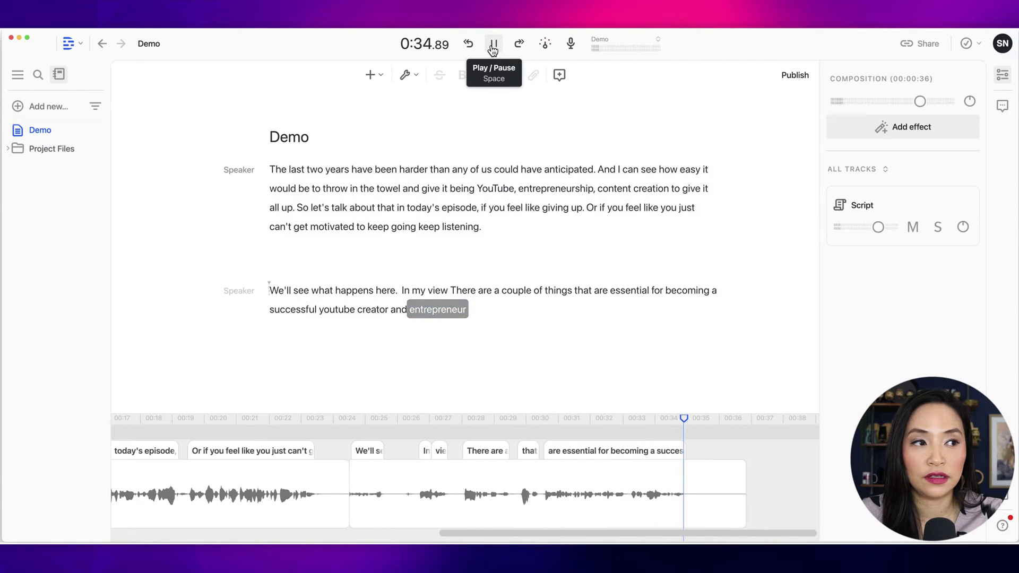
{"action": "left_click", "coordinate": [493, 45]}
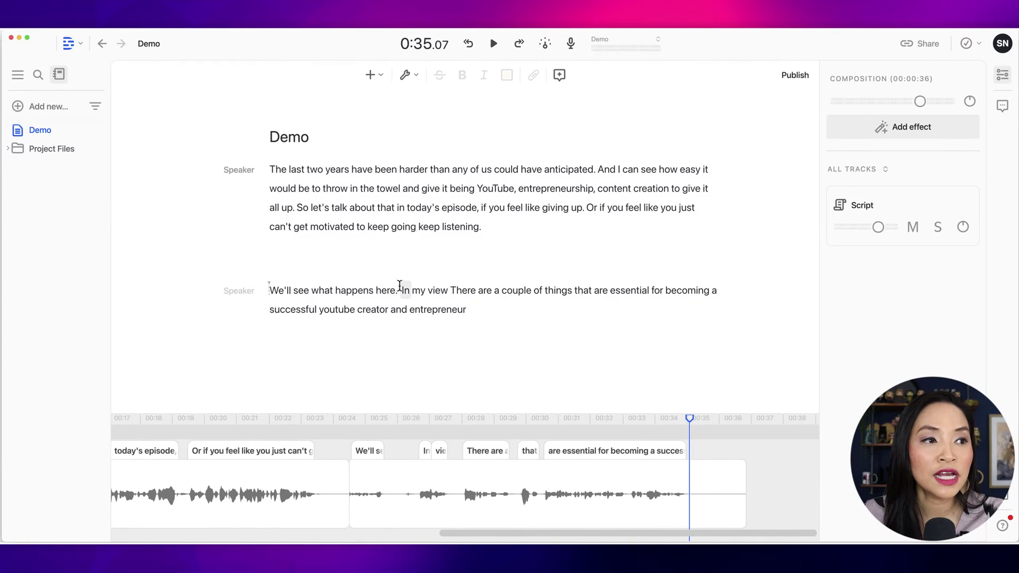
Add the file Ending generic voice only copy-1.mp4 to the script track below the recorded paragraph and transcribe it without a speaker name
{"action": "left_click", "coordinate": [505, 314]}
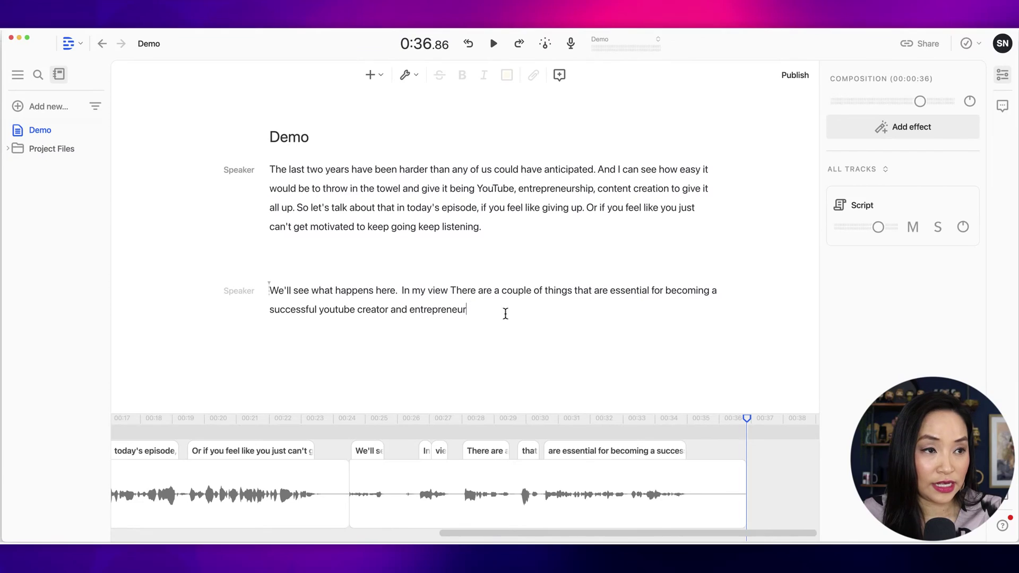
{"action": "key", "text": "Return"}
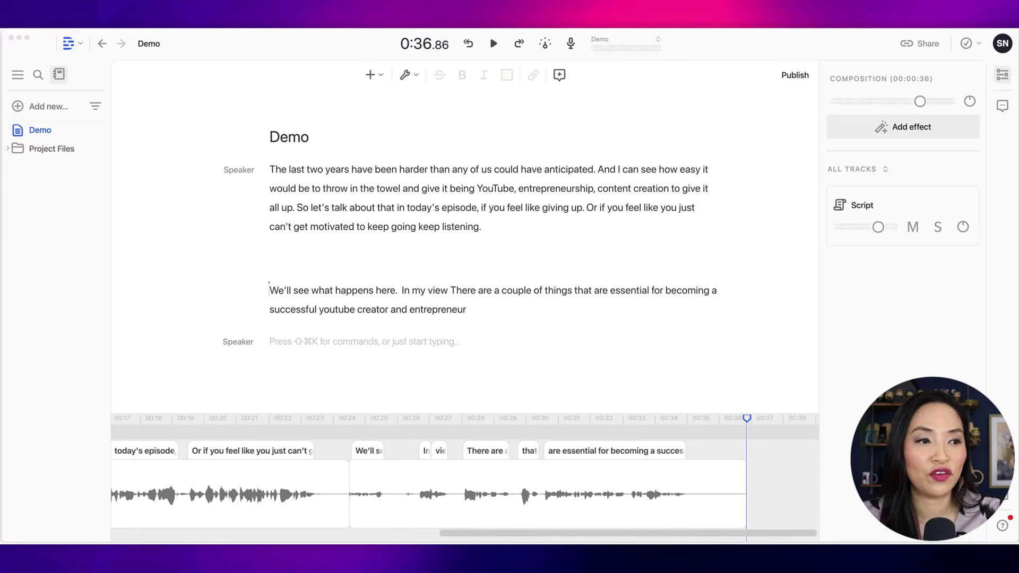
{"action": "left_click_drag", "start_coordinate": [351, 278], "coordinate": [278, 331]}
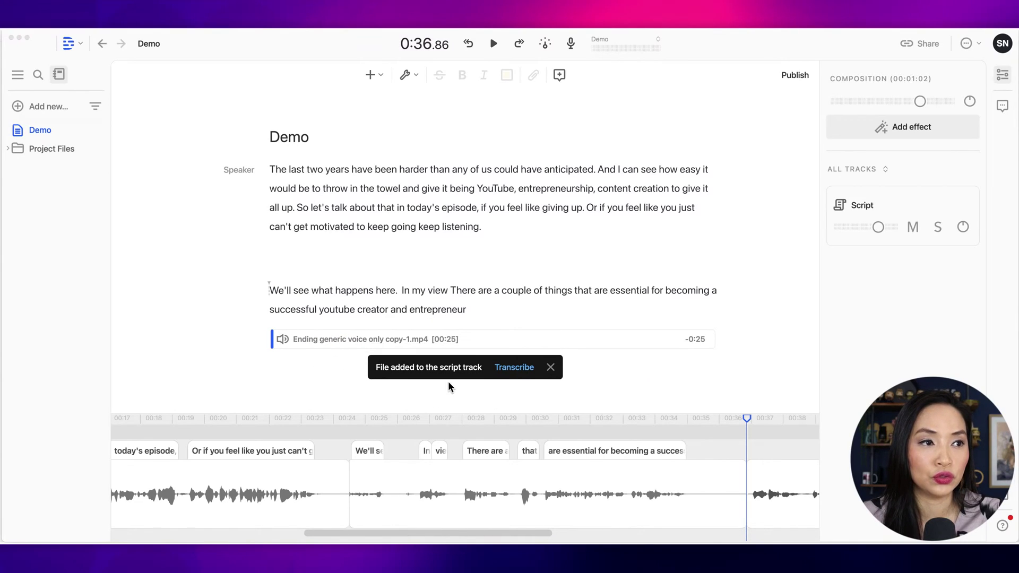
{"action": "left_click", "coordinate": [516, 368]}
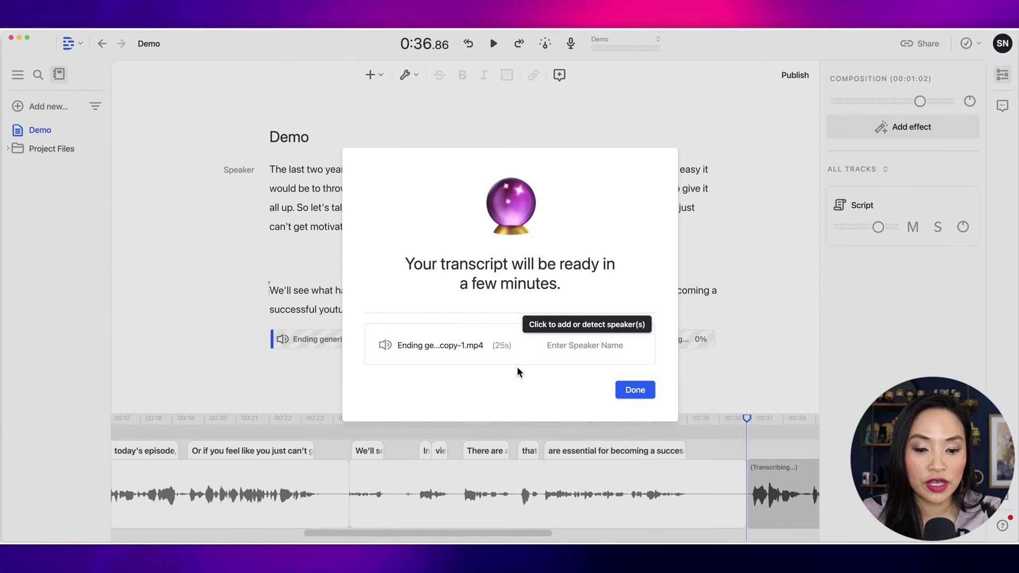
{"action": "left_click", "coordinate": [634, 390]}
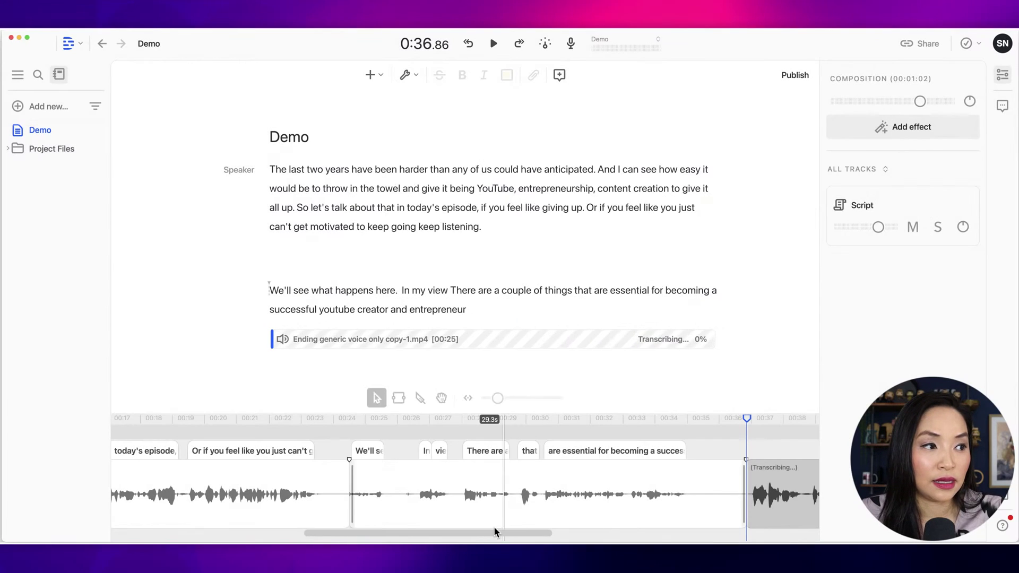
{"action": "left_click_drag", "start_coordinate": [491, 534], "coordinate": [582, 539]}
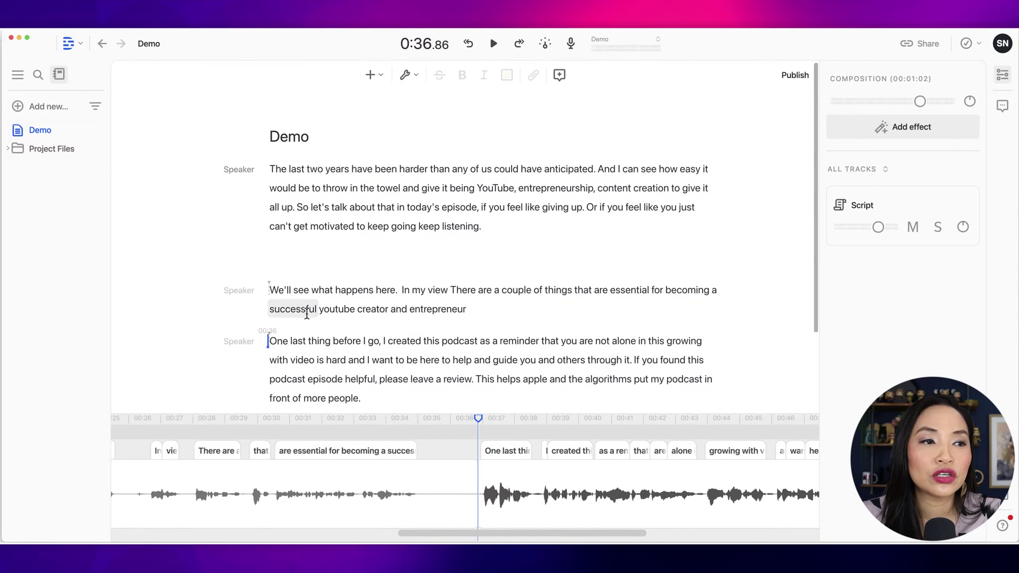
Delete the sentence "We'll see what happens here." and an extra space from the start of the recorded paragraph
{"action": "scroll", "coordinate": [307, 314], "scroll_direction": "down", "scroll_amount": 1}
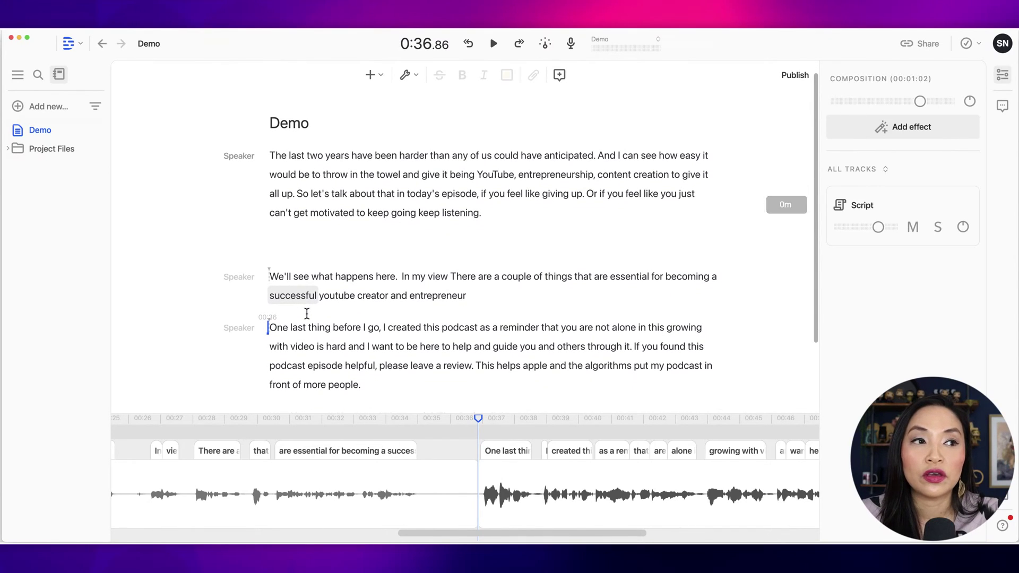
{"action": "left_click_drag", "start_coordinate": [397, 277], "coordinate": [285, 281]}
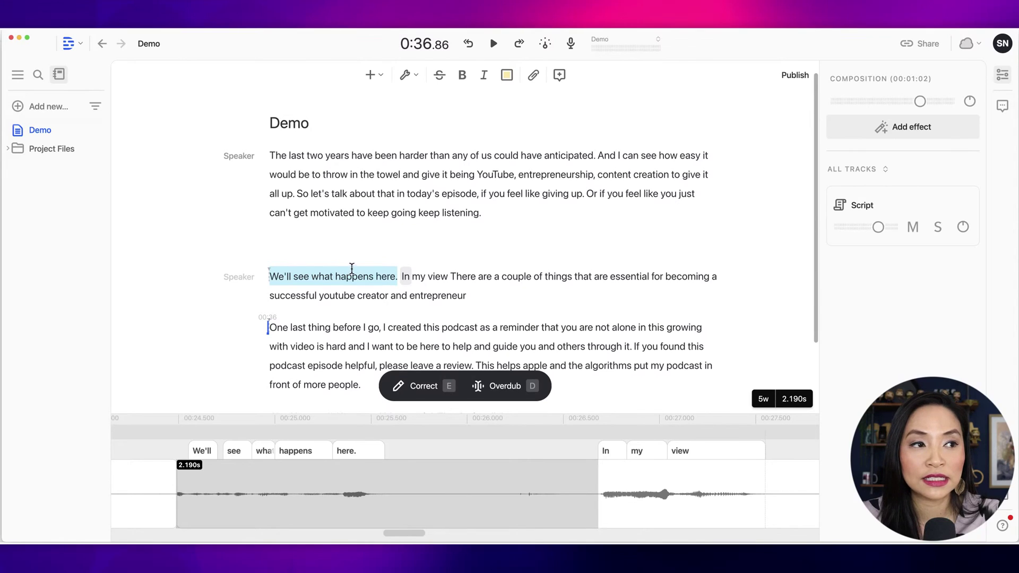
{"action": "key", "text": "Left"}
{"action": "left_click", "coordinate": [410, 243]}
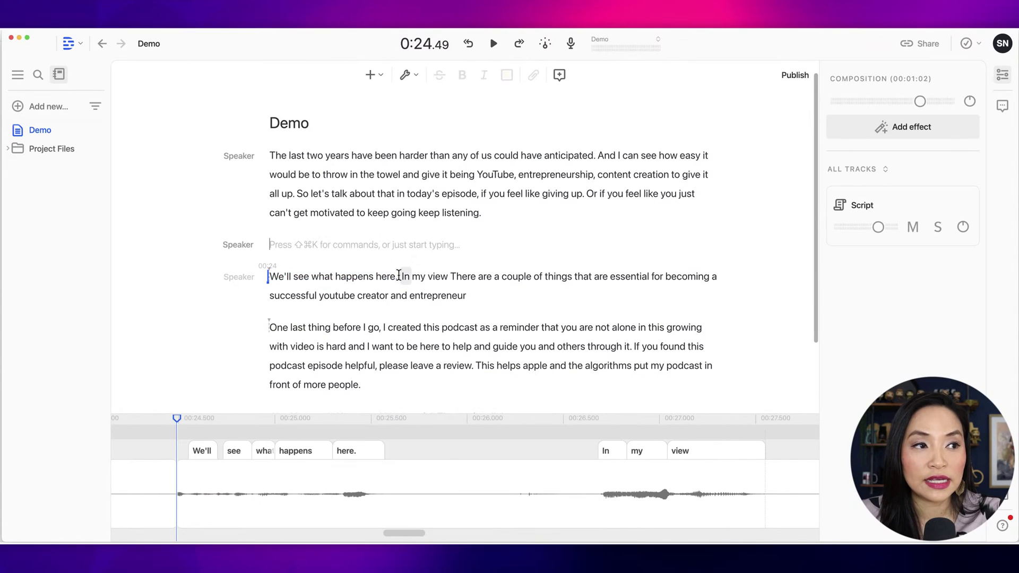
{"action": "left_click_drag", "start_coordinate": [405, 275], "coordinate": [268, 272]}
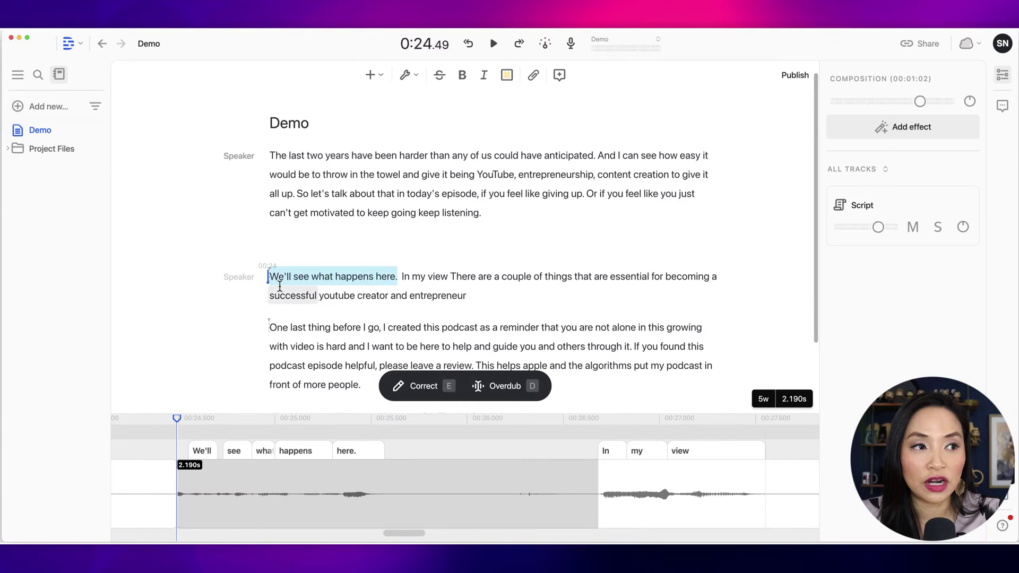
{"action": "mouse_move", "coordinate": [188, 510]}
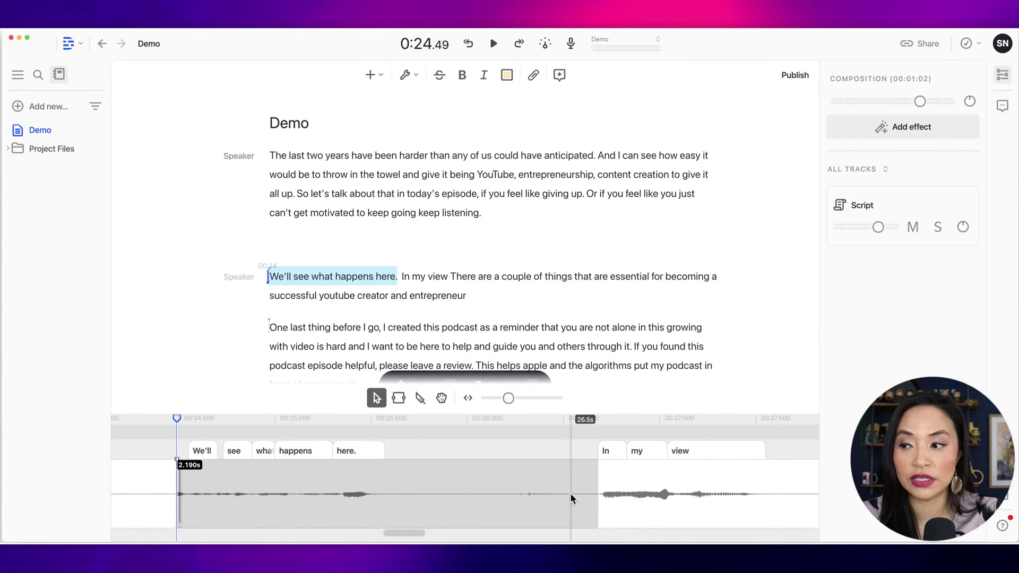
{"action": "key", "text": "BackSpace"}
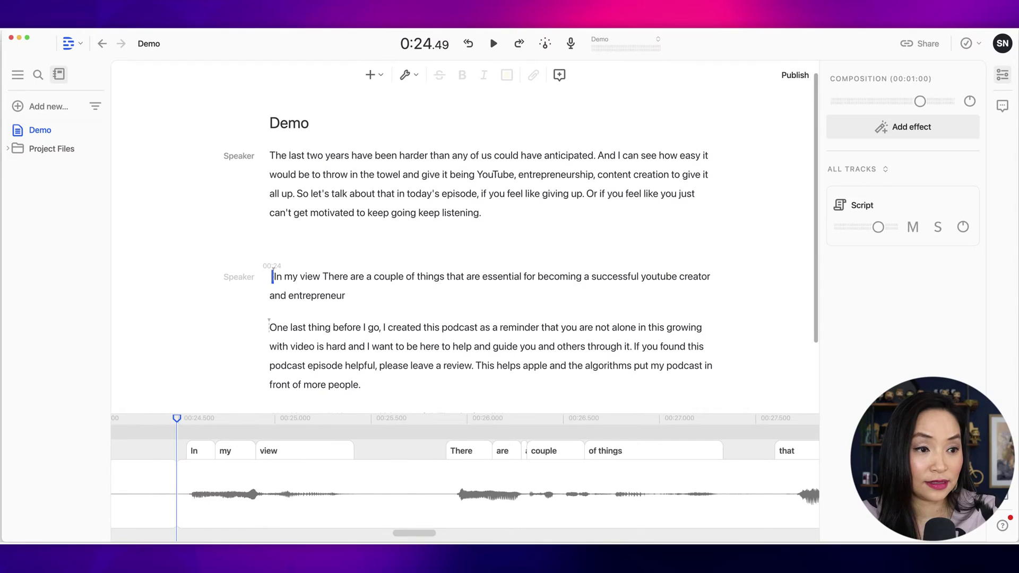
{"action": "key", "text": "Return"}
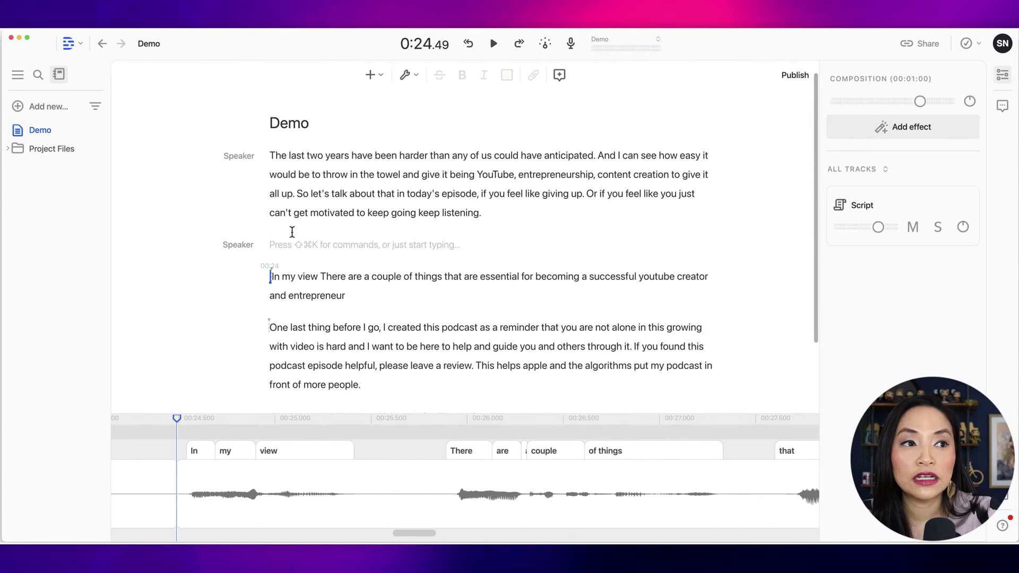
Review the script and play the shortened paragraph from "In my view" through "things" to check the cut
{"action": "scroll", "coordinate": [284, 293], "scroll_direction": "down", "scroll_amount": 3}
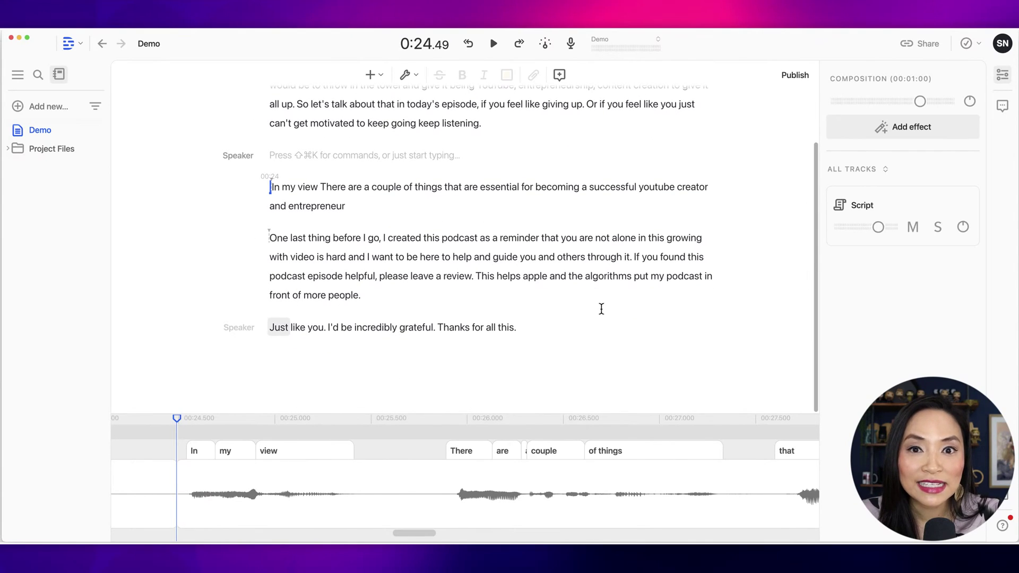
{"action": "scroll", "coordinate": [541, 306], "scroll_direction": "up", "scroll_amount": 3}
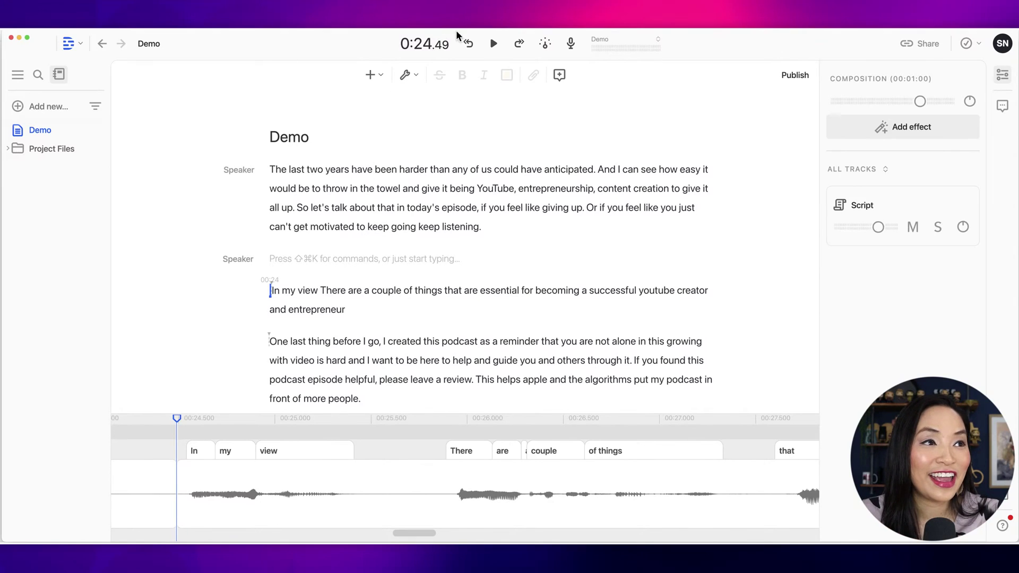
{"action": "left_click", "coordinate": [494, 44]}
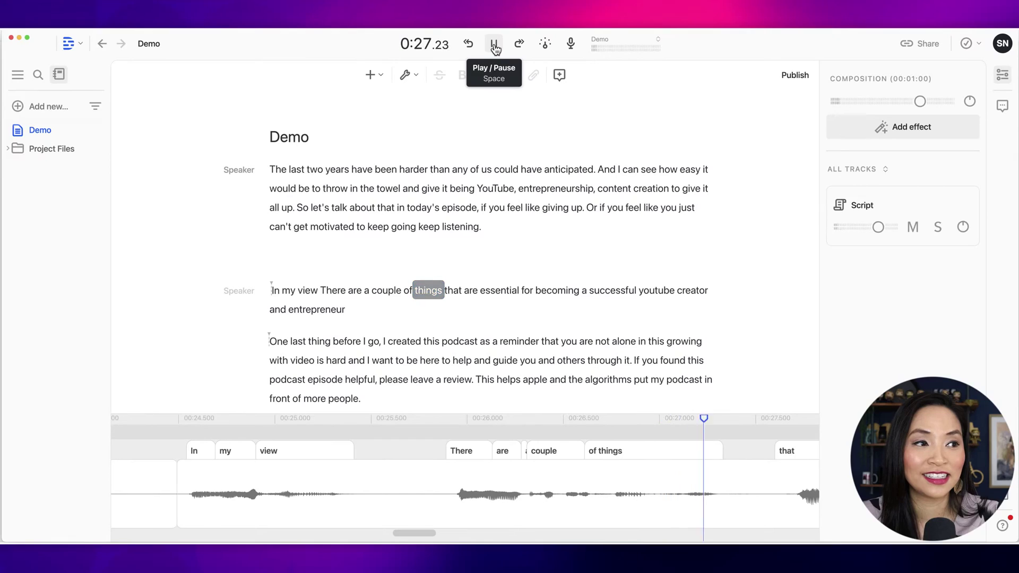
{"action": "left_click", "coordinate": [494, 44]}
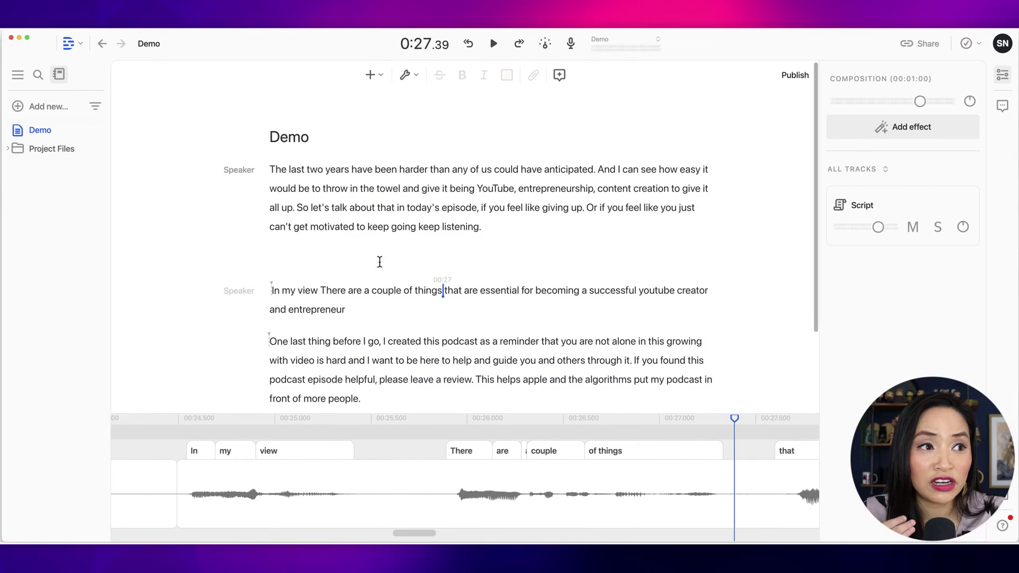
Highlight the first paragraph from "the towel" to its end to view the matching audio on the timeline, and clear the selection
{"action": "left_click_drag", "start_coordinate": [499, 226], "coordinate": [358, 189]}
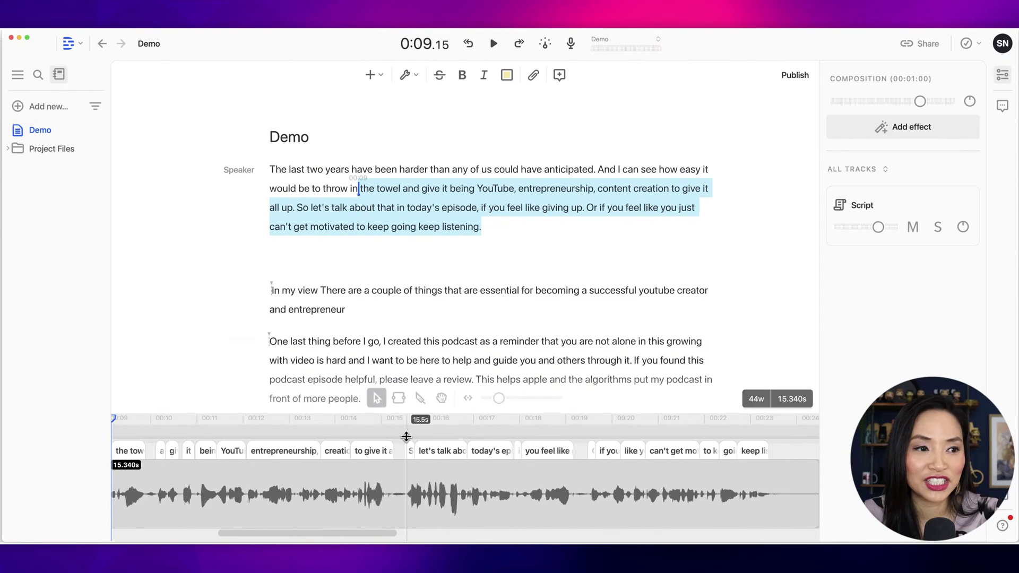
{"action": "left_click", "coordinate": [354, 275]}
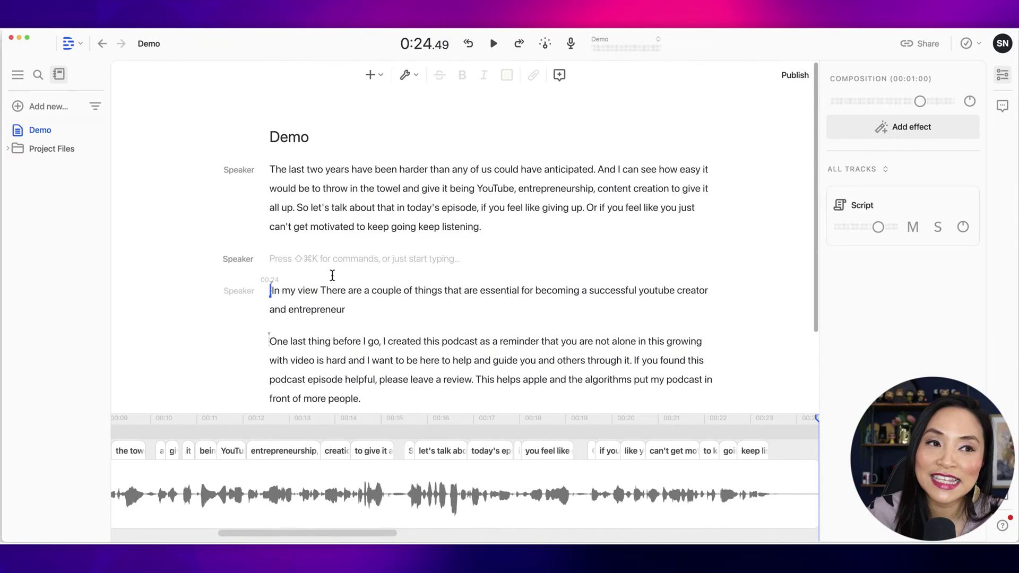
Add the music file ES Dansez - Fasion copy-1 as a separate track above the script, starting at about 16 seconds
{"action": "scroll", "coordinate": [358, 301], "scroll_direction": "down", "scroll_amount": 4}
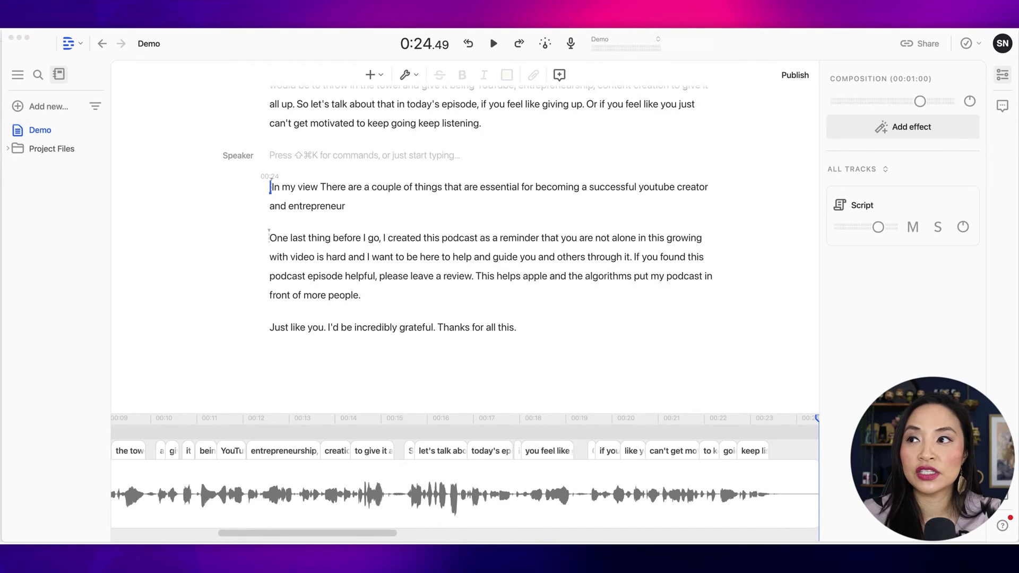
{"action": "left_click_drag", "start_coordinate": [186, 380], "coordinate": [445, 435]}
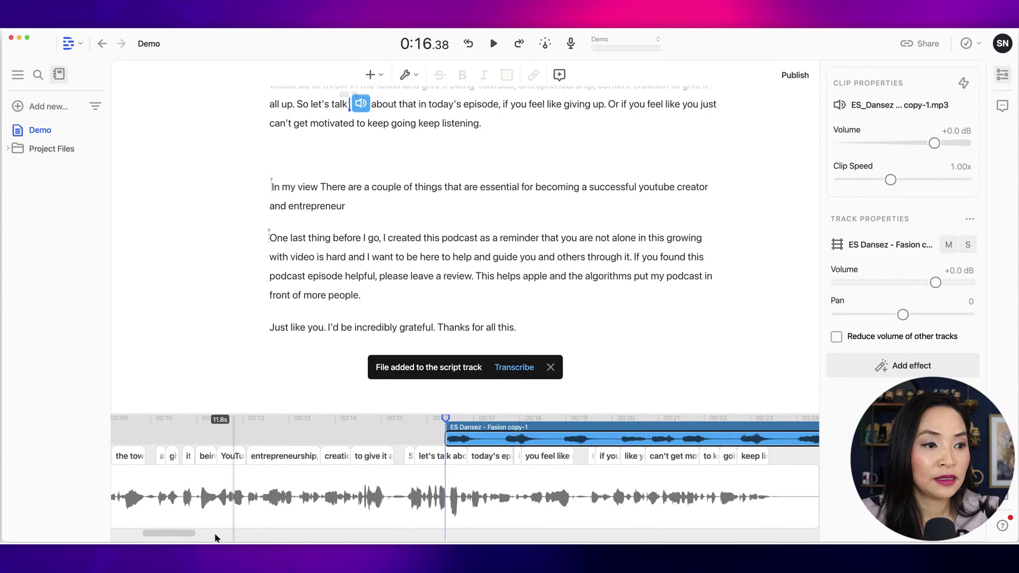
{"action": "mouse_move", "coordinate": [185, 532]}
{"action": "left_mouse_down"}
{"action": "mouse_move", "coordinate": [231, 539]}
{"action": "mouse_move", "coordinate": [193, 530]}
{"action": "left_mouse_up"}
{"action": "left_click", "coordinate": [551, 367]}
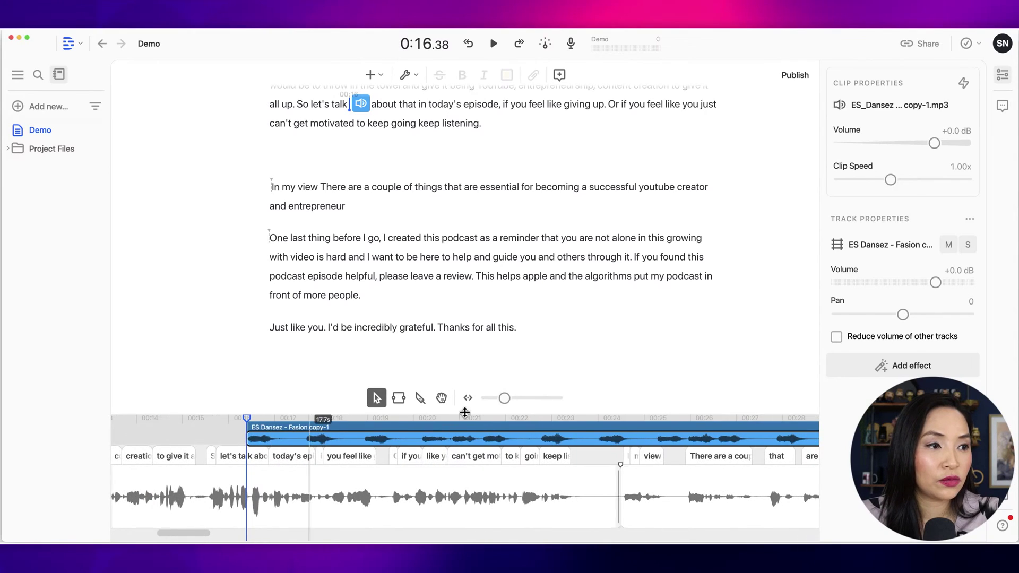
Move the music clip along the timeline so it starts after "One last" in the closing paragraph
{"action": "left_click_drag", "start_coordinate": [504, 398], "coordinate": [487, 398]}
{"action": "left_click_drag", "start_coordinate": [533, 435], "coordinate": [640, 433]}
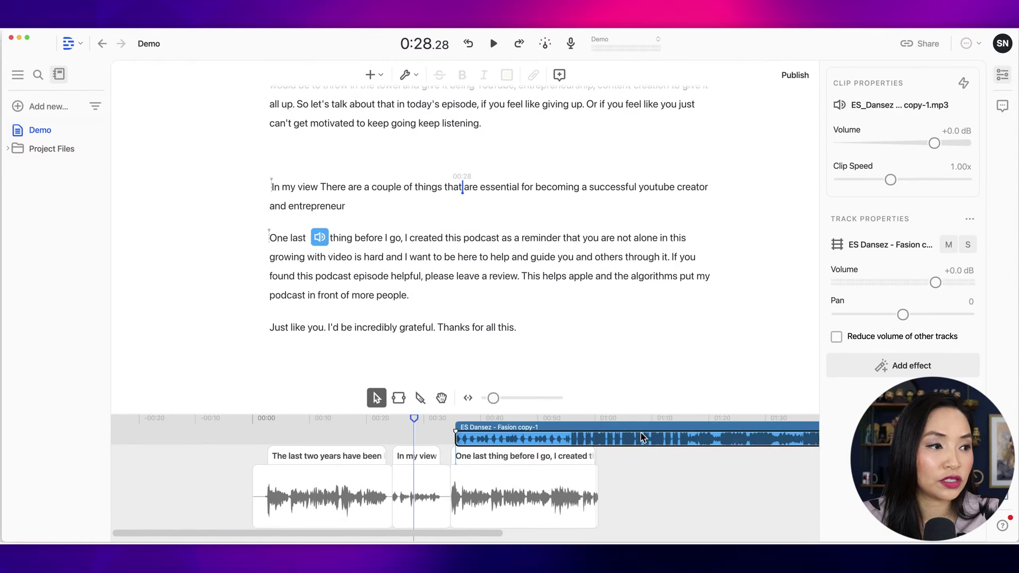
Lower the music clip's volume to -23.5 dB and enlarge the timeline to show its waveform
{"action": "left_click_drag", "start_coordinate": [459, 531], "coordinate": [482, 530]}
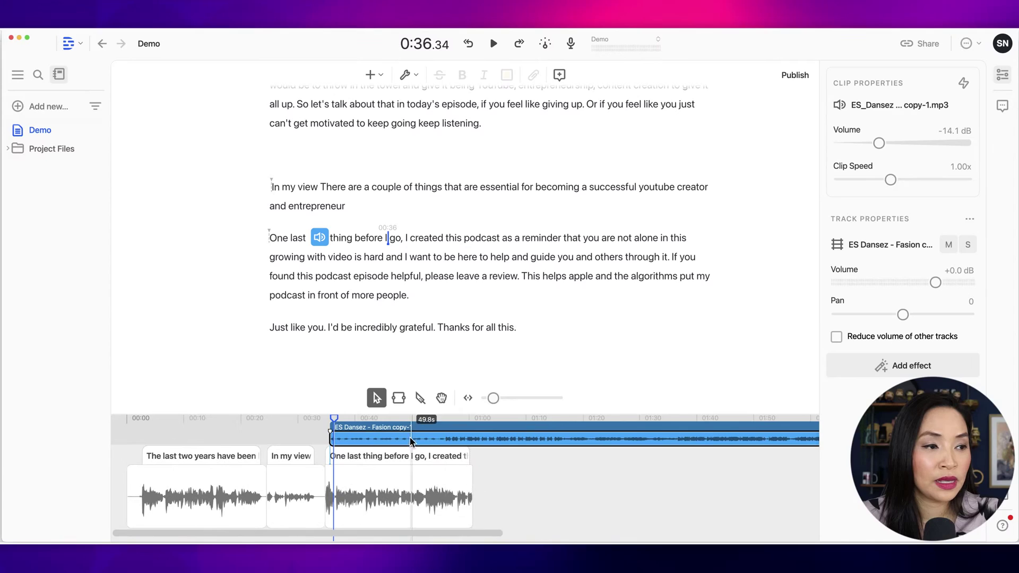
{"action": "left_click", "coordinate": [478, 418]}
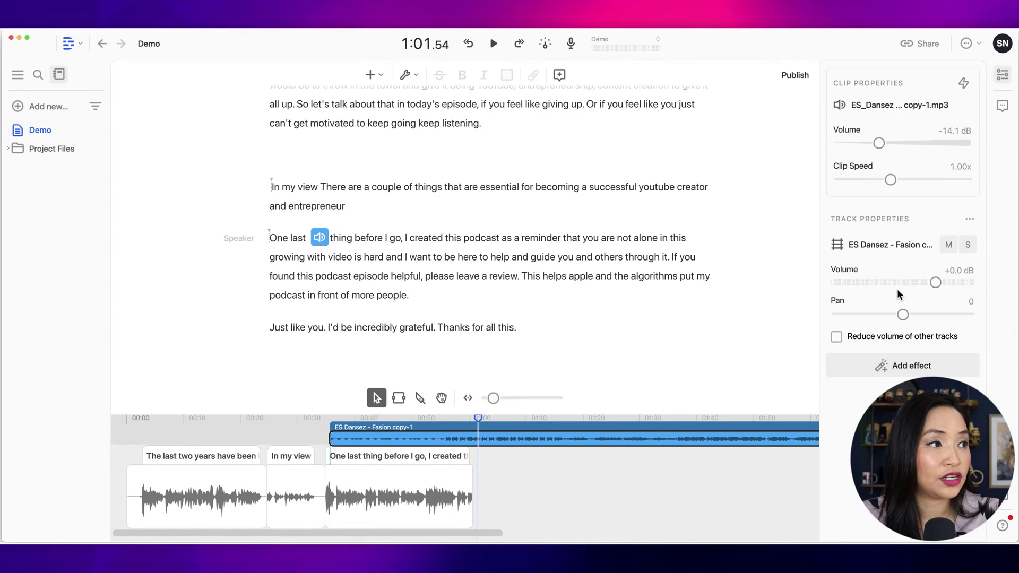
{"action": "mouse_move", "coordinate": [879, 143]}
{"action": "left_mouse_down"}
{"action": "mouse_move", "coordinate": [862, 143]}
{"action": "mouse_move", "coordinate": [878, 147]}
{"action": "left_mouse_up"}
{"action": "left_click_drag", "start_coordinate": [644, 414], "coordinate": [640, 354]}
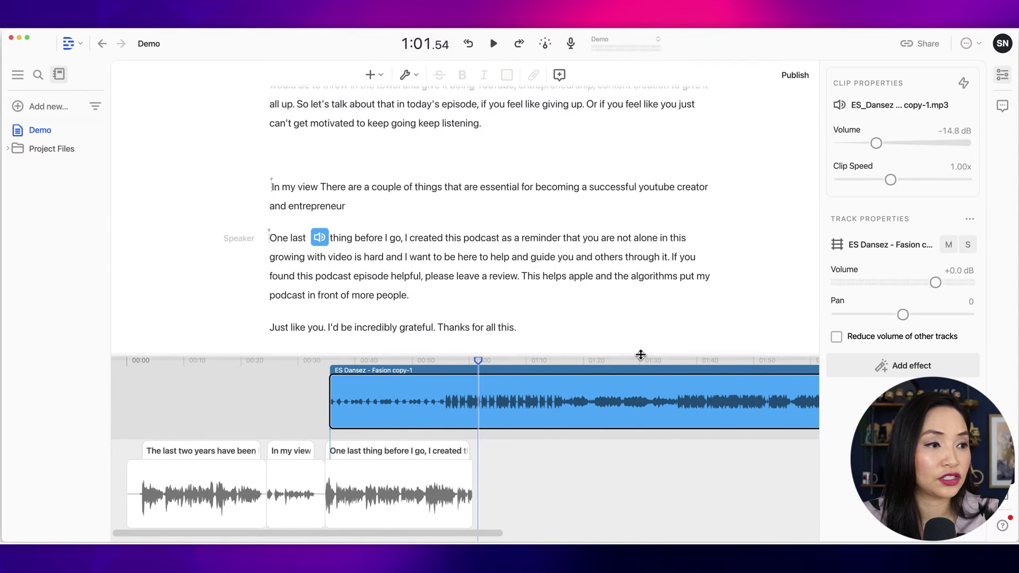
{"action": "left_click_drag", "start_coordinate": [877, 147], "coordinate": [852, 144]}
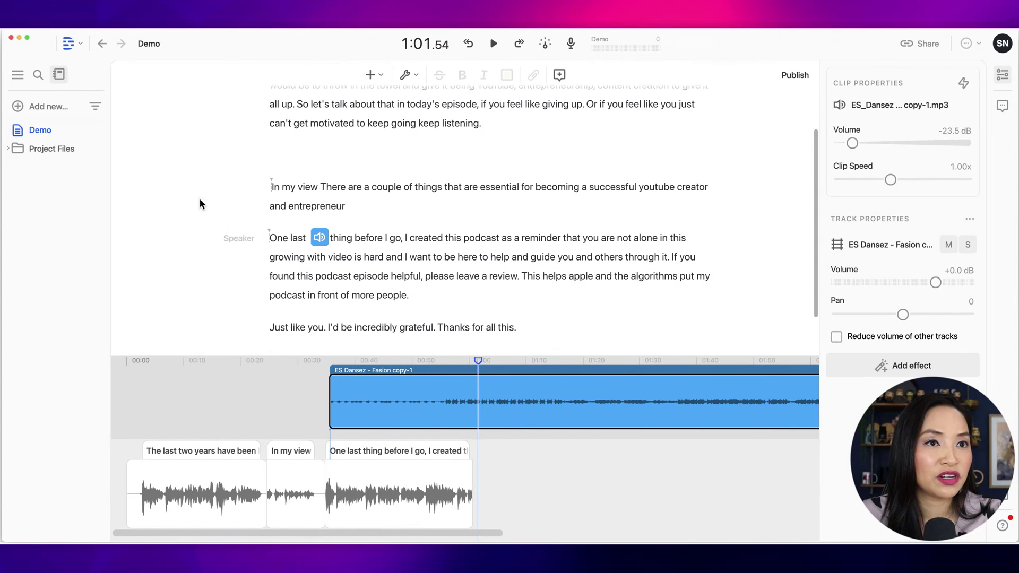
Split the music clip just after the voice audio ends, at about 1:01.8, and delete the part after the cut
{"action": "left_click", "coordinate": [420, 340]}
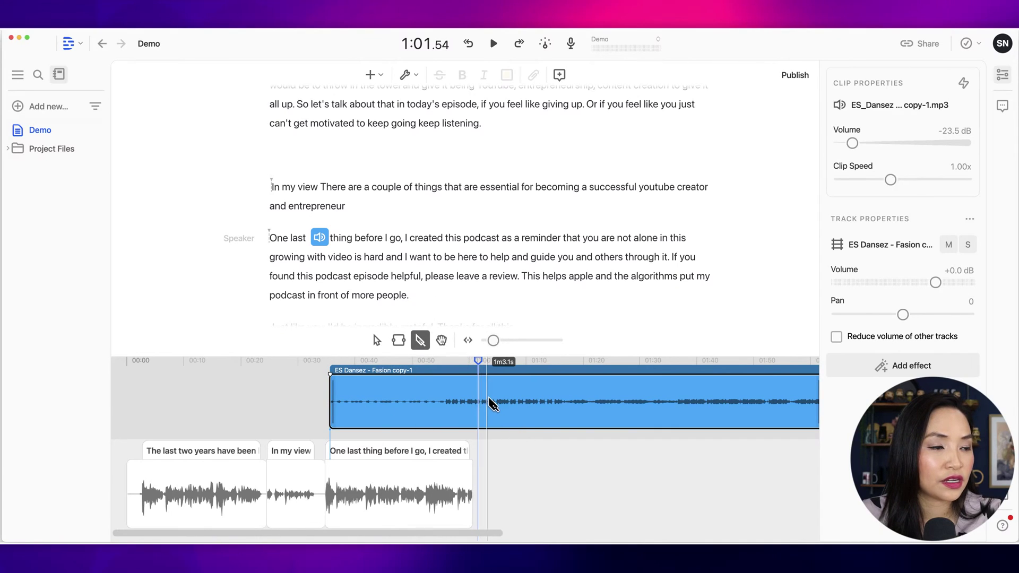
{"action": "left_click", "coordinate": [484, 402]}
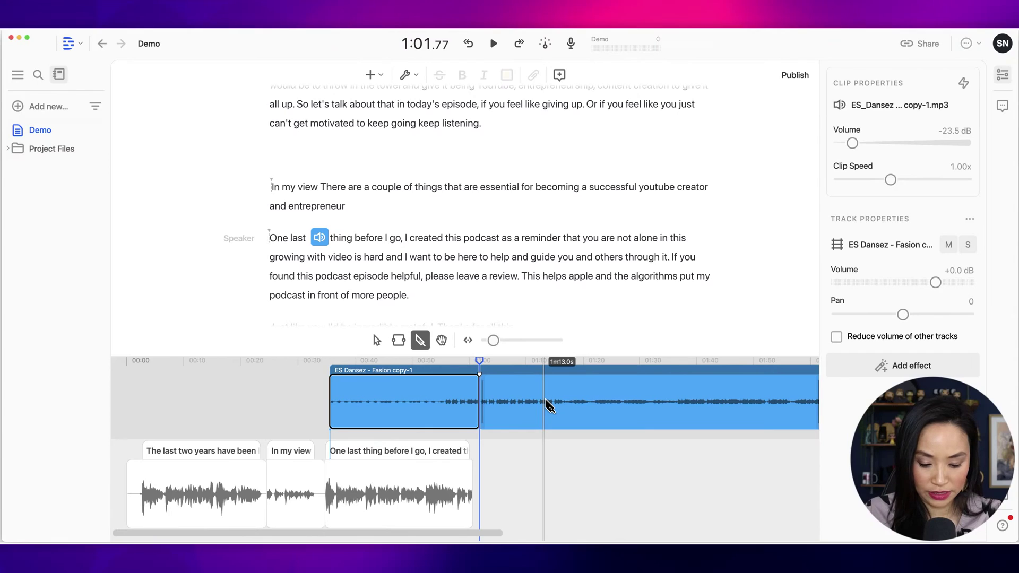
{"action": "left_click", "coordinate": [377, 340]}
{"action": "left_click", "coordinate": [573, 415]}
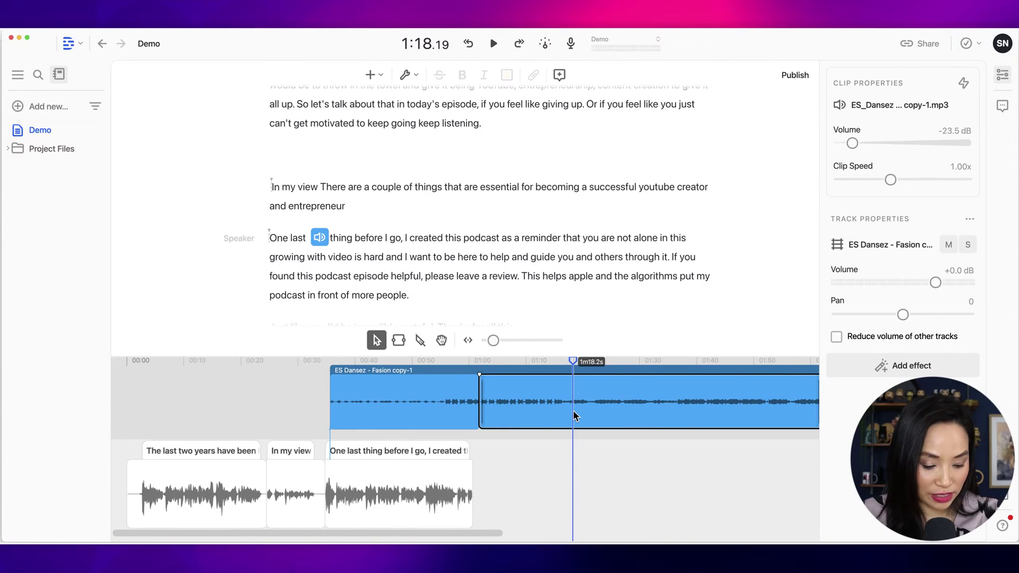
{"action": "key", "text": "Delete"}
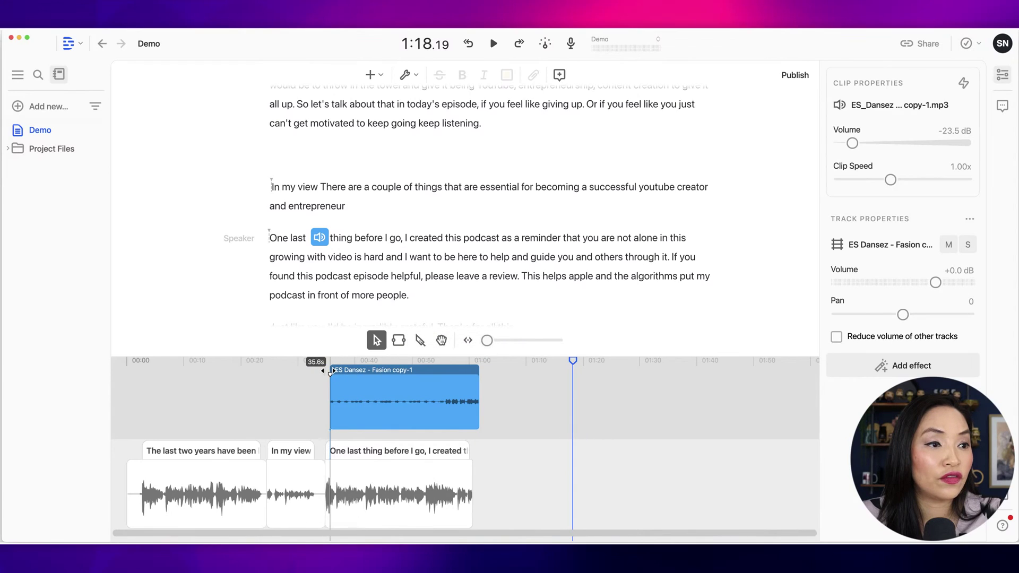
Play part of the closing paragraph with the music underneath to check the balance between voice and music
{"action": "left_click", "coordinate": [493, 43]}
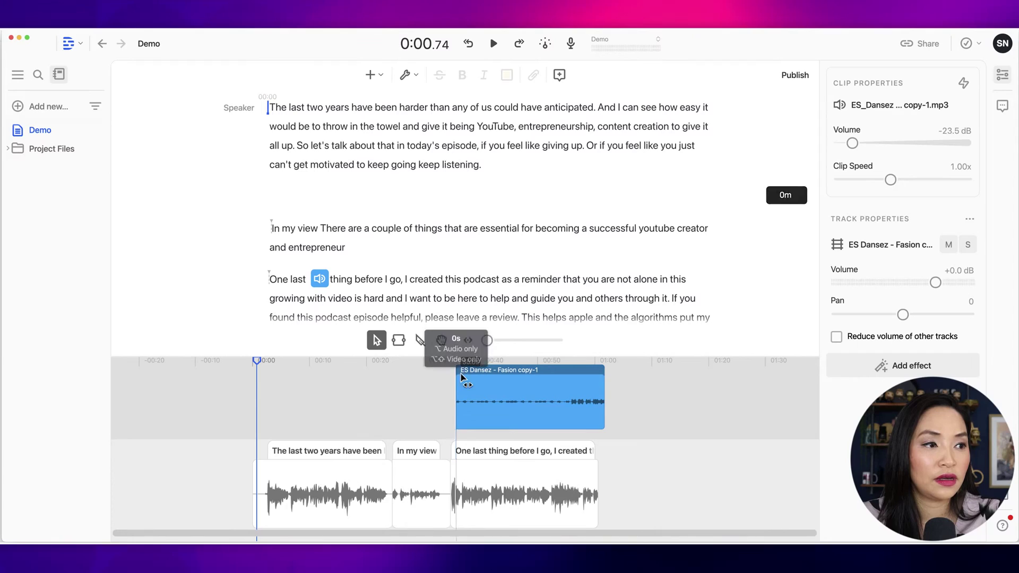
{"action": "left_click", "coordinate": [494, 43]}
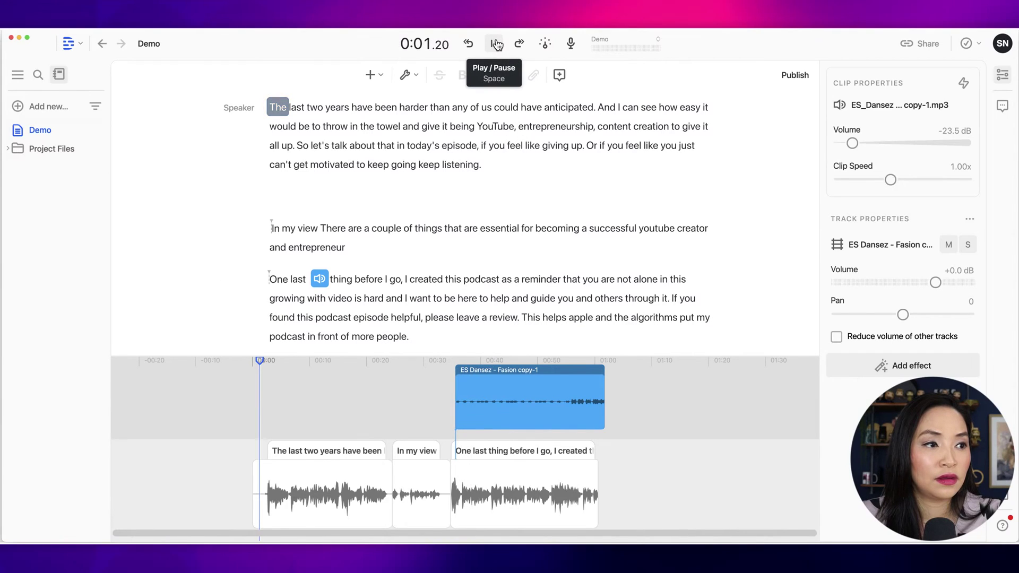
{"action": "left_click", "coordinate": [494, 43]}
{"action": "left_click", "coordinate": [270, 228]}
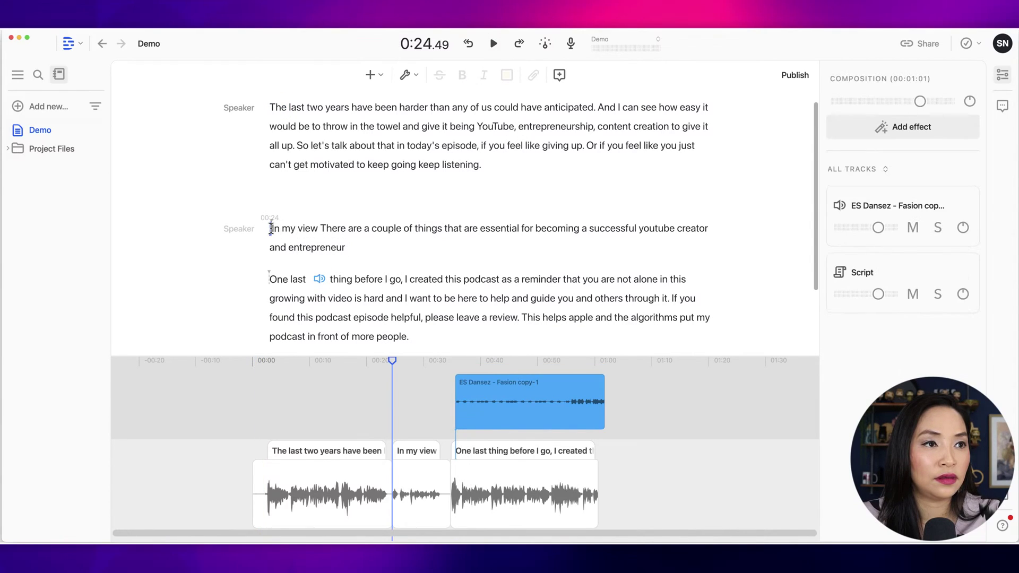
{"action": "left_click", "coordinate": [319, 279]}
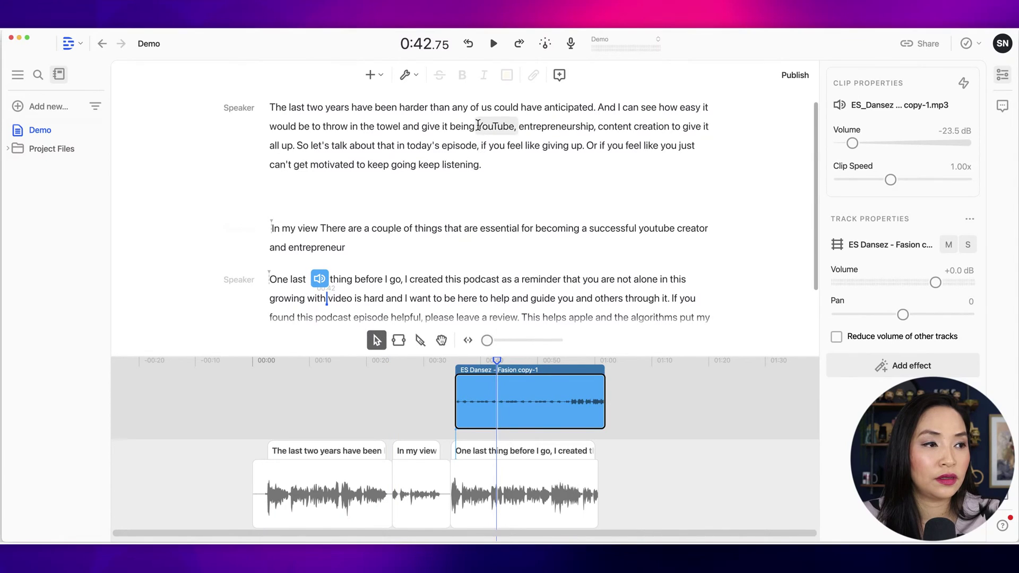
{"action": "left_click", "coordinate": [494, 45]}
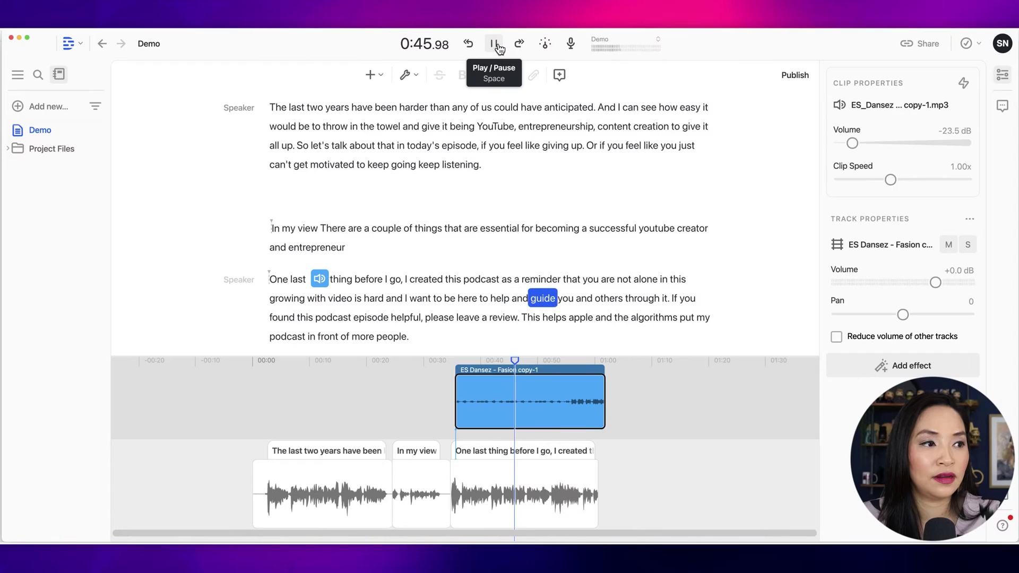
{"action": "left_click", "coordinate": [495, 45]}
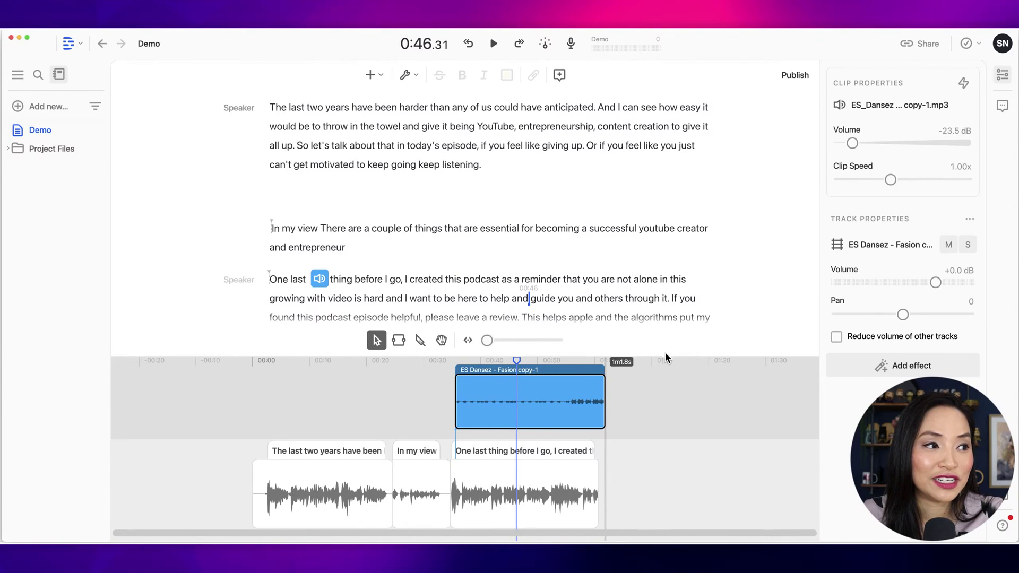
Shrink the timeline area and start a new paragraph after "Thanks for all this." at the end of the script
{"action": "left_click_drag", "start_coordinate": [667, 358], "coordinate": [662, 448]}
{"action": "scroll", "coordinate": [550, 320], "scroll_direction": "down", "scroll_amount": 1}
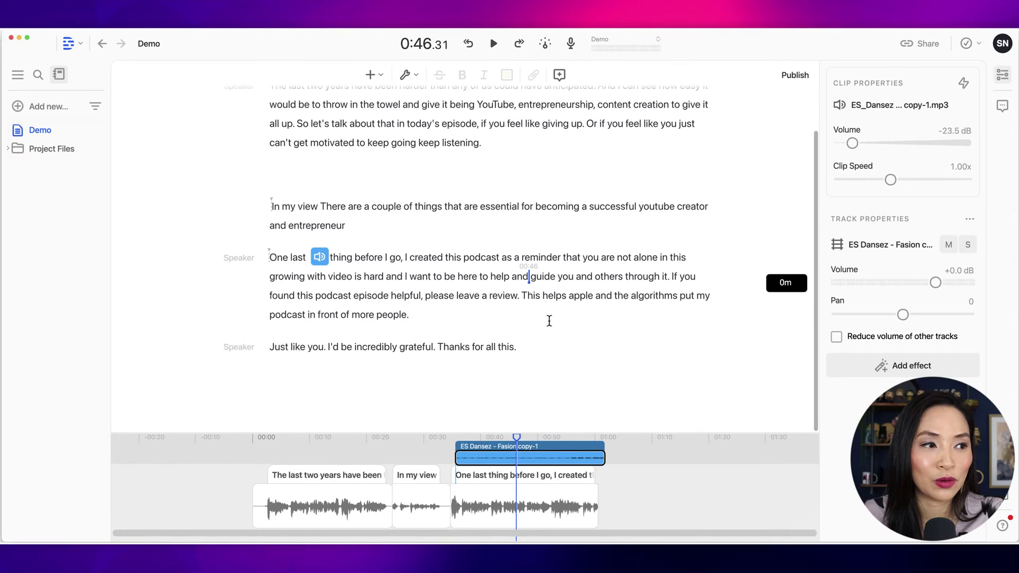
{"action": "left_click", "coordinate": [546, 346]}
{"action": "key", "text": "Return"}
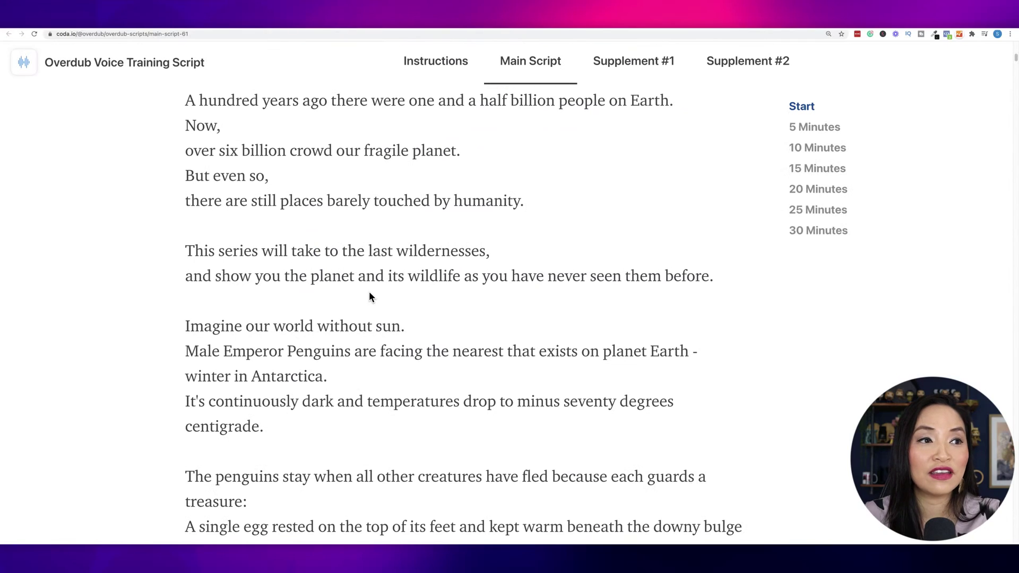
Review the Start section of the Overdub Voice Training Script's main script, from the consent statement through the penguin passage
{"action": "scroll", "coordinate": [368, 291], "scroll_direction": "up", "scroll_amount": 6}
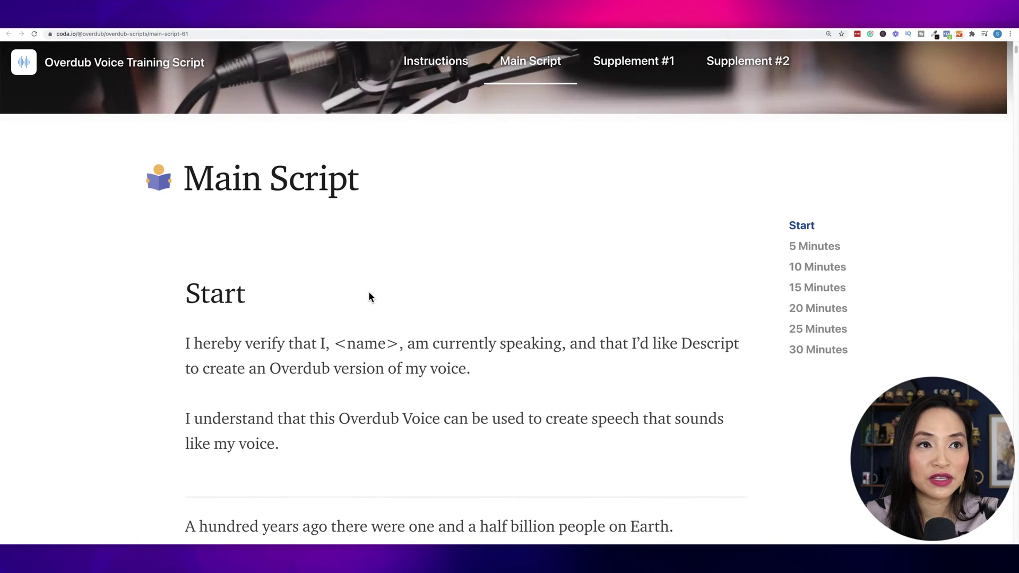
{"action": "scroll", "coordinate": [368, 296], "scroll_direction": "down", "scroll_amount": 3}
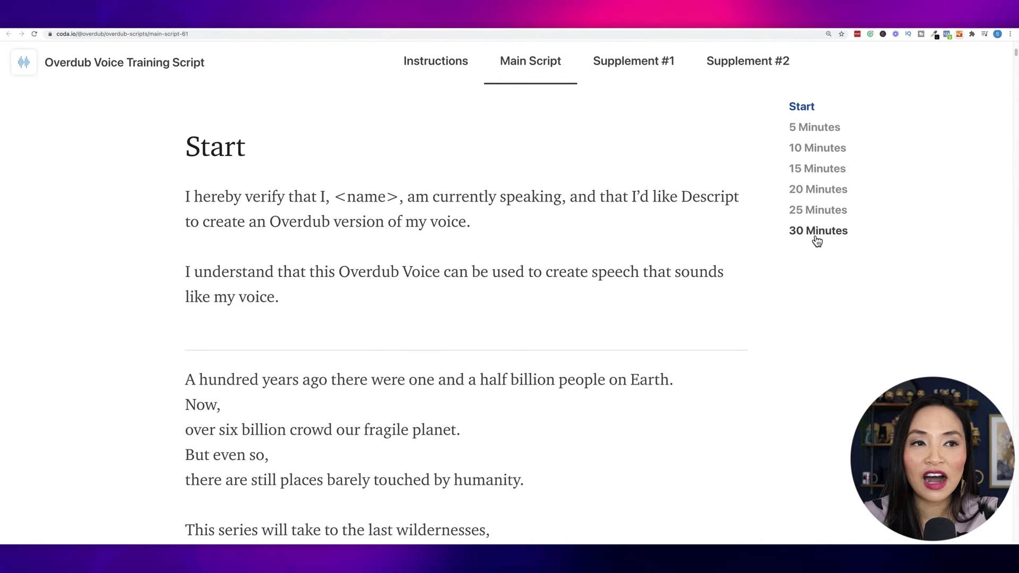
{"action": "scroll", "coordinate": [530, 393], "scroll_direction": "down", "scroll_amount": 2}
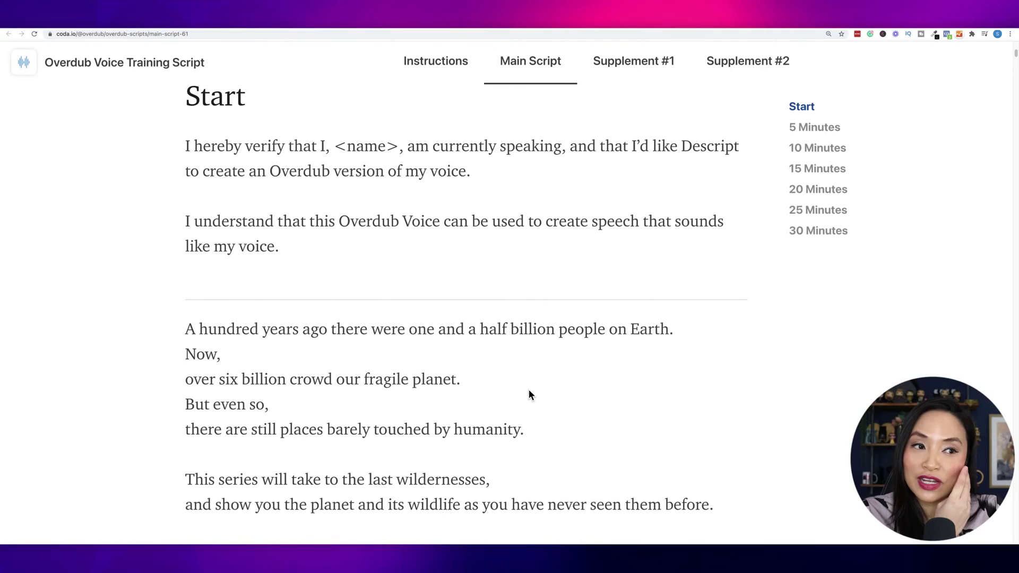
{"action": "scroll", "coordinate": [530, 391], "scroll_direction": "down", "scroll_amount": 4}
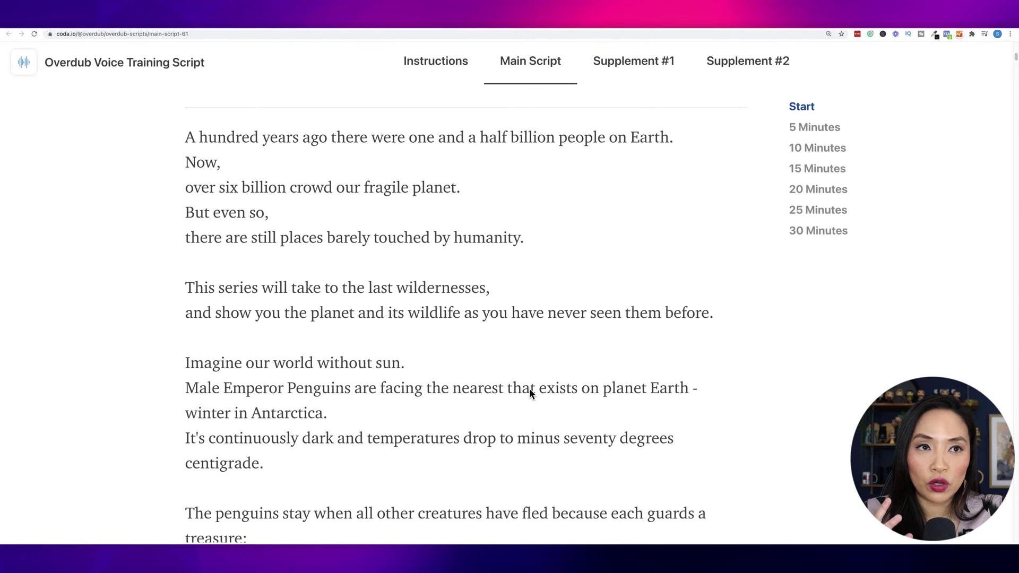
{"action": "scroll", "coordinate": [529, 392], "scroll_direction": "down", "scroll_amount": 3}
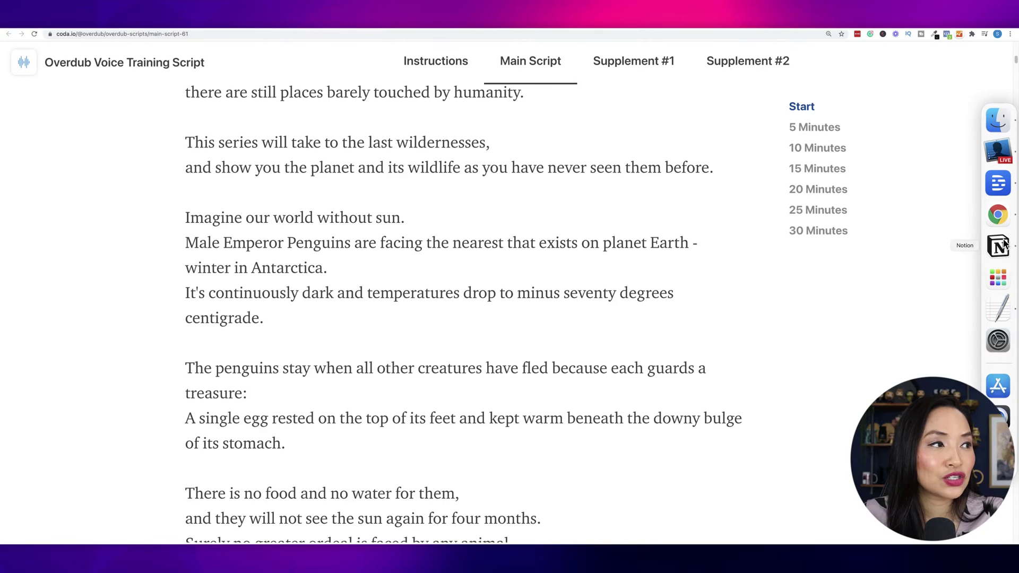
Switch back to Descript and write "There are a few things that are essential for becoming a successful youtube creator." in the empty last paragraph
{"action": "left_click", "coordinate": [996, 183]}
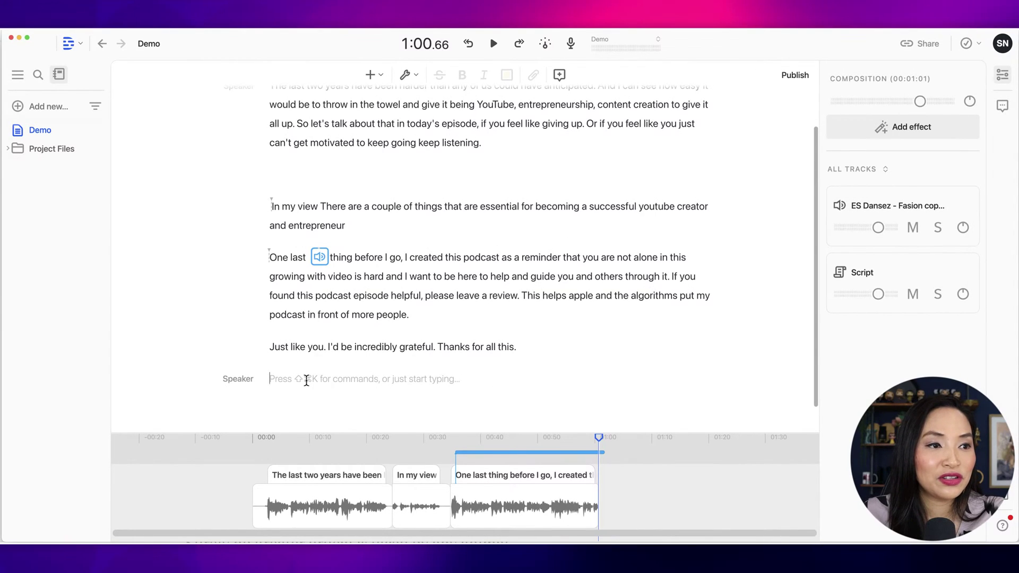
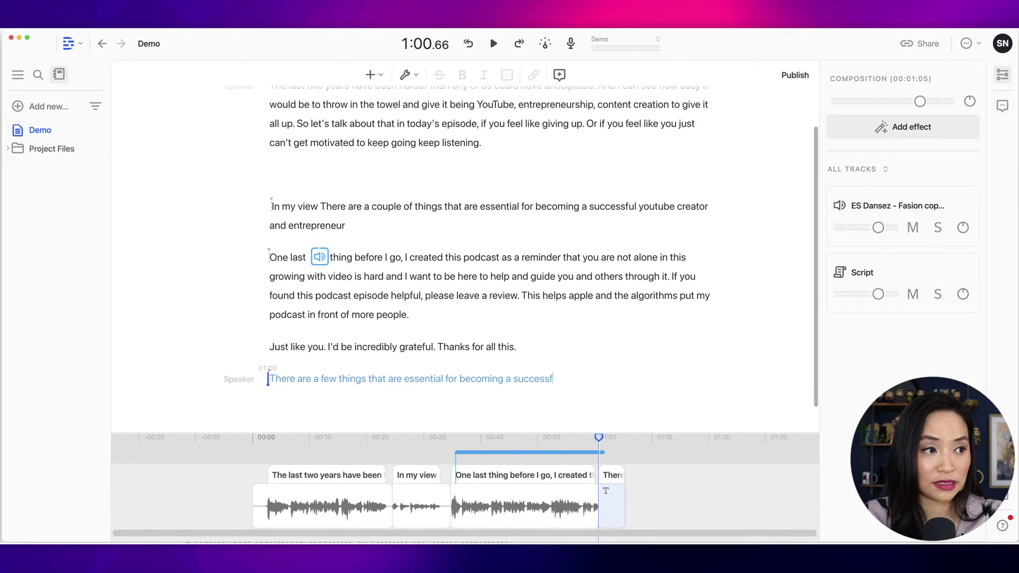
{"action": "type", "text": "reator."}
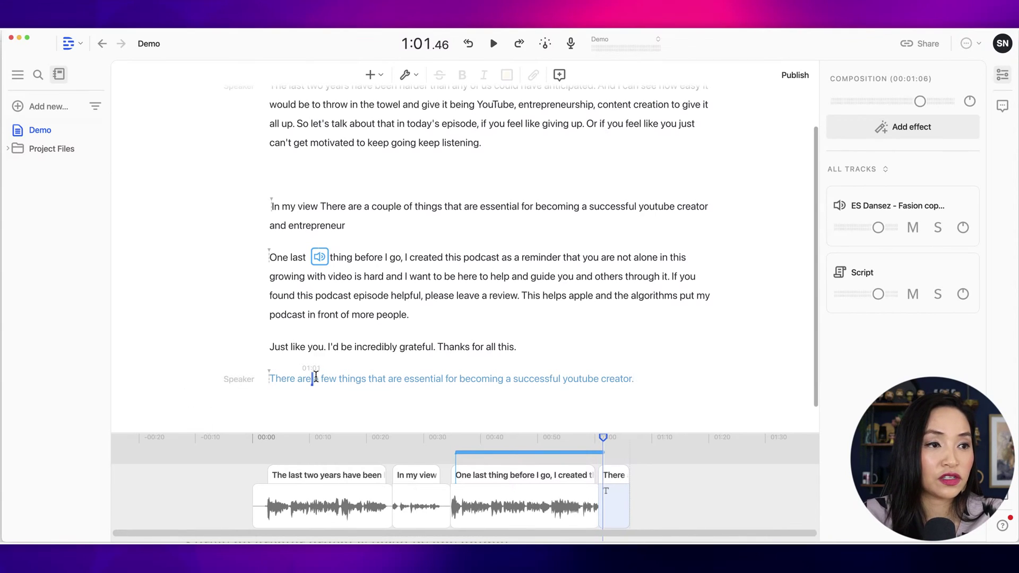
{"action": "left_click", "coordinate": [250, 379]}
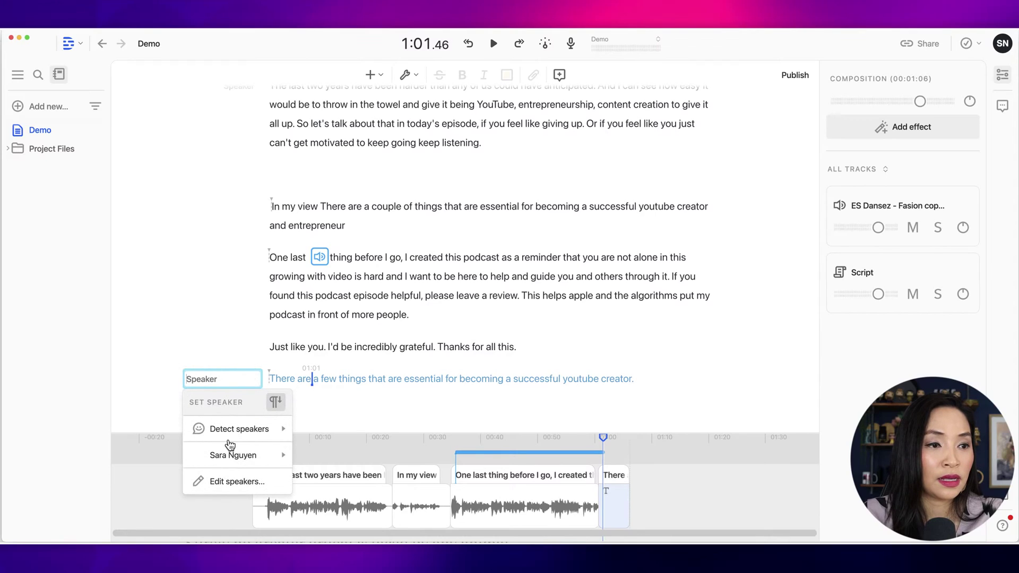
{"action": "key", "text": "Escape"}
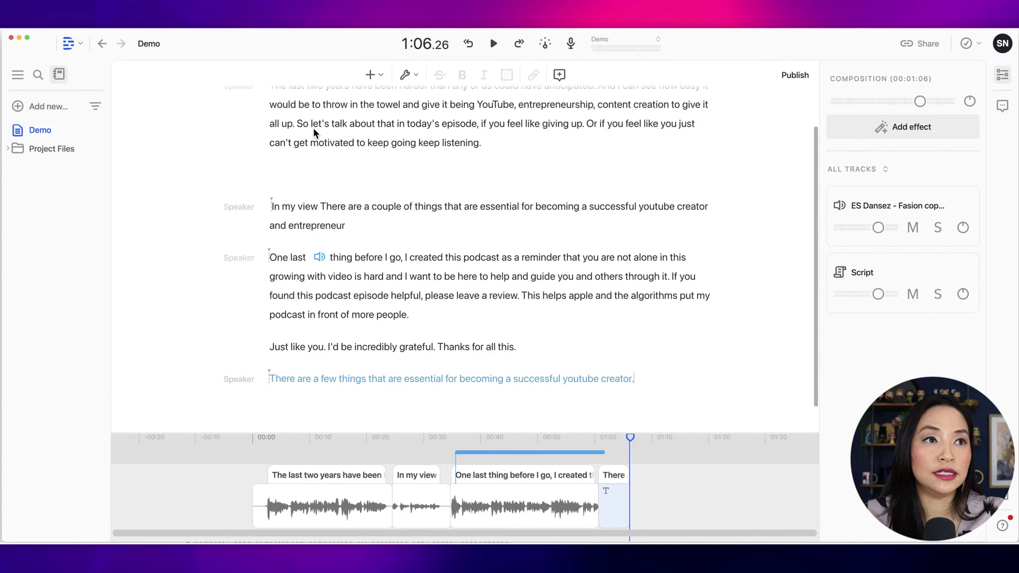
Insert an Overdub placeholder after the new sentence and move its text into a separate paragraph
{"action": "left_click", "coordinate": [378, 78]}
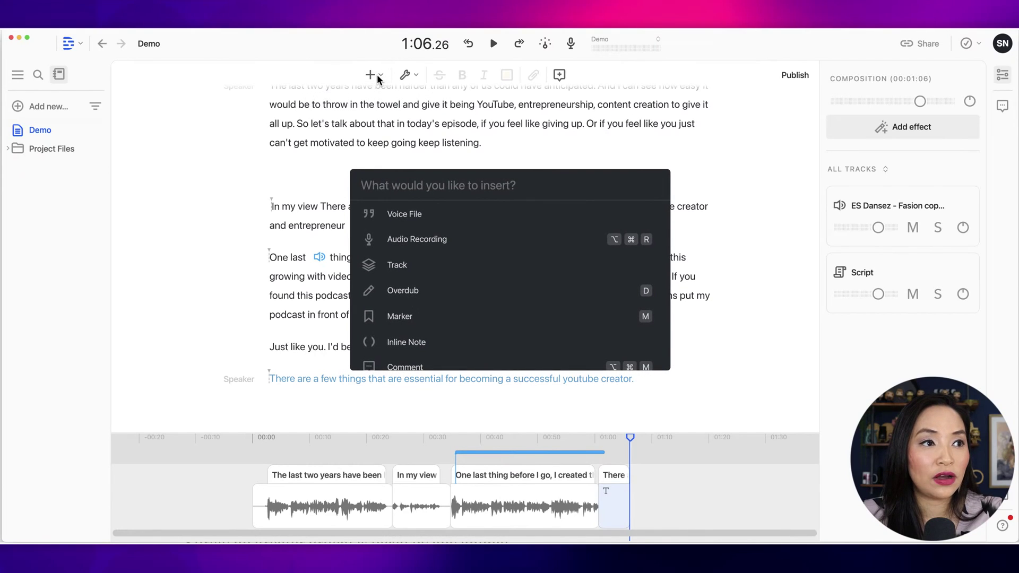
{"action": "left_click", "coordinate": [399, 295]}
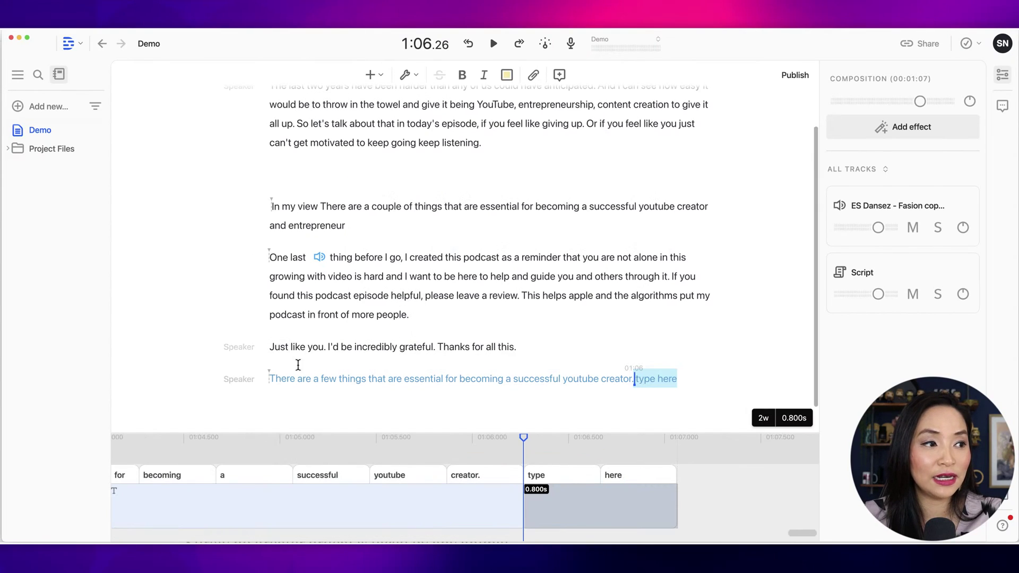
{"action": "left_click", "coordinate": [635, 379]}
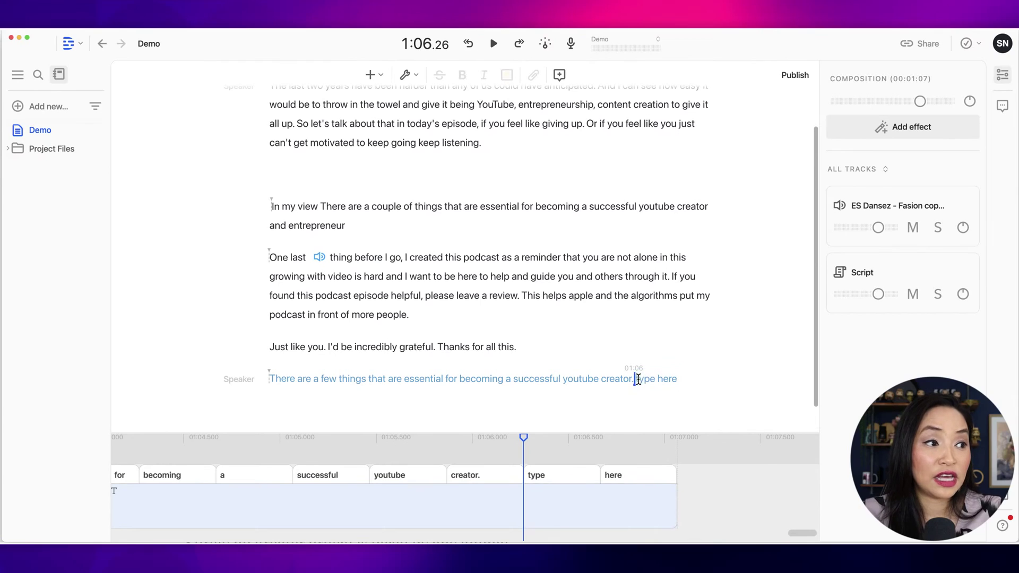
{"action": "key", "text": "Return"}
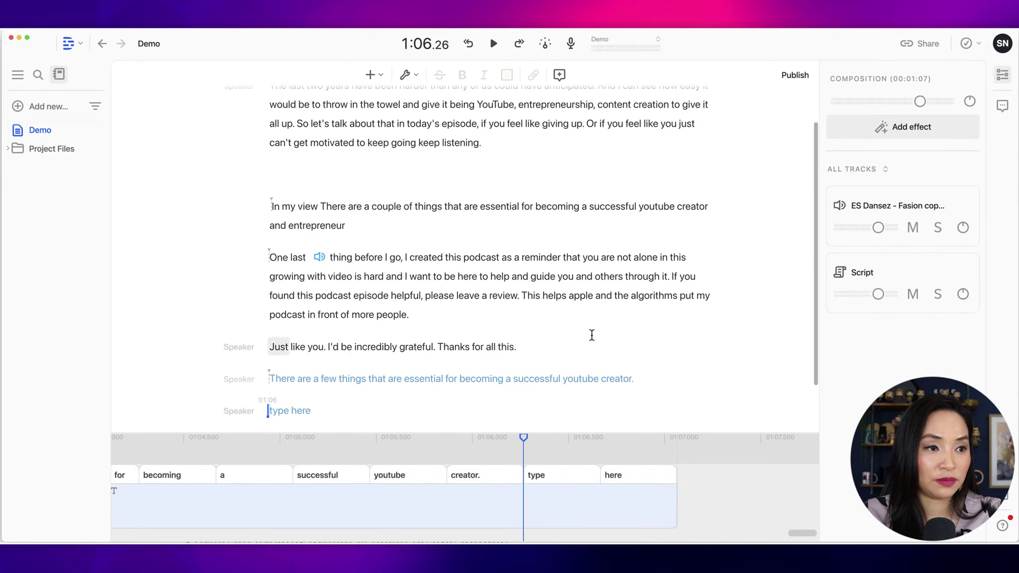
{"action": "scroll", "coordinate": [210, 418], "scroll_direction": "down", "scroll_amount": 2}
{"action": "type", "text": "R"}
{"action": "key", "text": "BackSpace"}
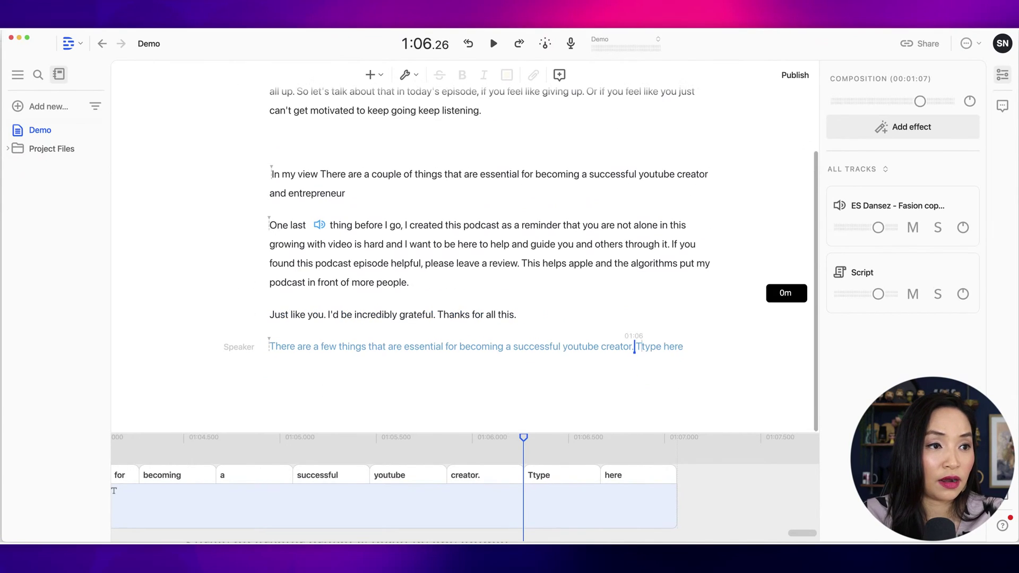
{"action": "key", "text": "Delete"}
{"action": "type", "text": "T"}
{"action": "key", "text": "Return"}
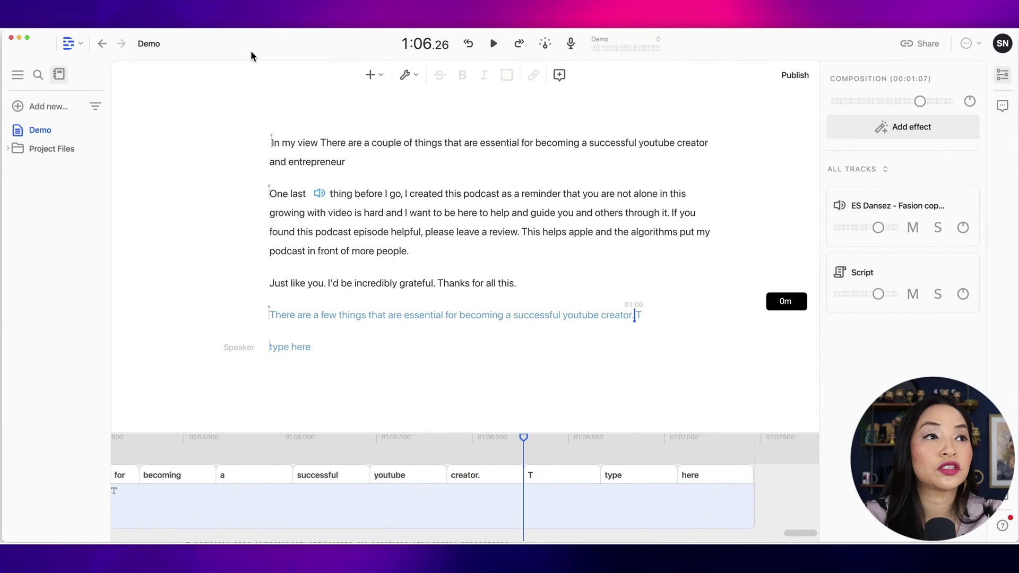
Write "There are a few things that are essential for becoming a successful youtube creator." before the placeholder words in the last paragraph
{"action": "left_click", "coordinate": [370, 75]}
{"action": "key", "text": "Escape"}
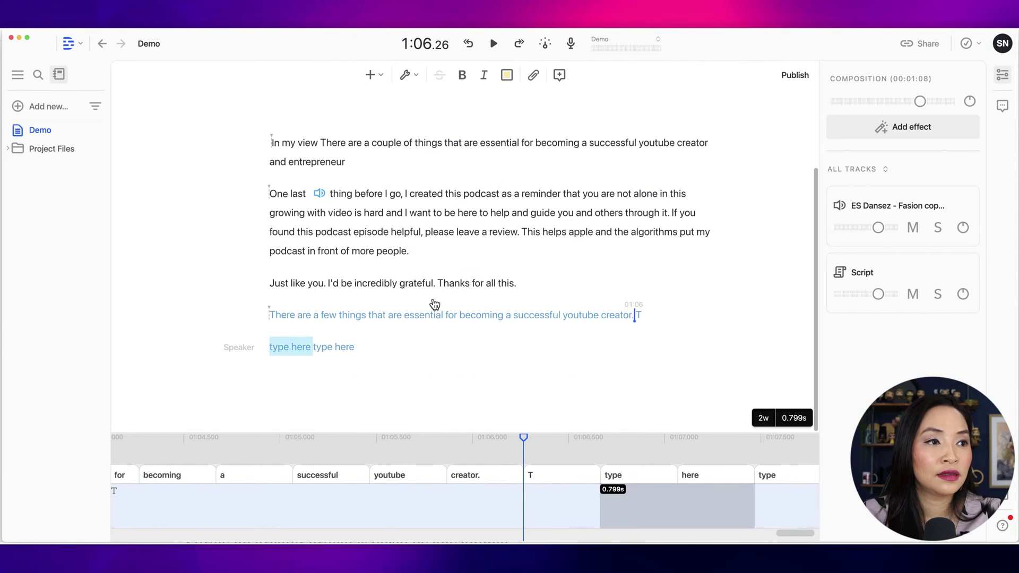
{"action": "type", "text": "There are a few things"}
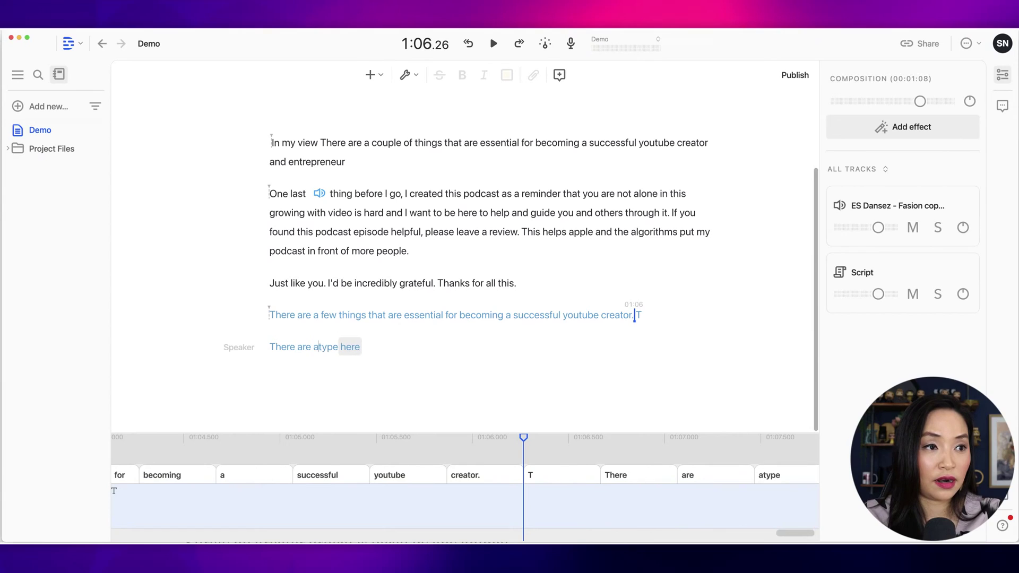
{"action": "type", "text": " that are essnetial"}
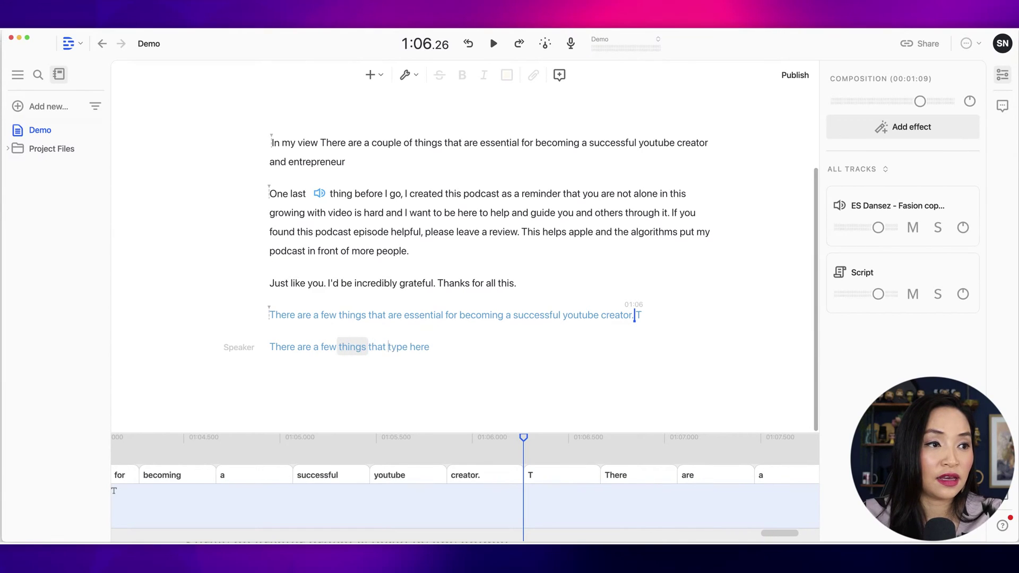
{"action": "key", "text": "BackSpace"}
{"action": "key", "text": "BackSpace"}
{"action": "key", "text": "BackSpace"}
{"action": "key", "text": "BackSpace"}
{"action": "key", "text": "BackSpace"}
{"action": "key", "text": "BackSpace"}
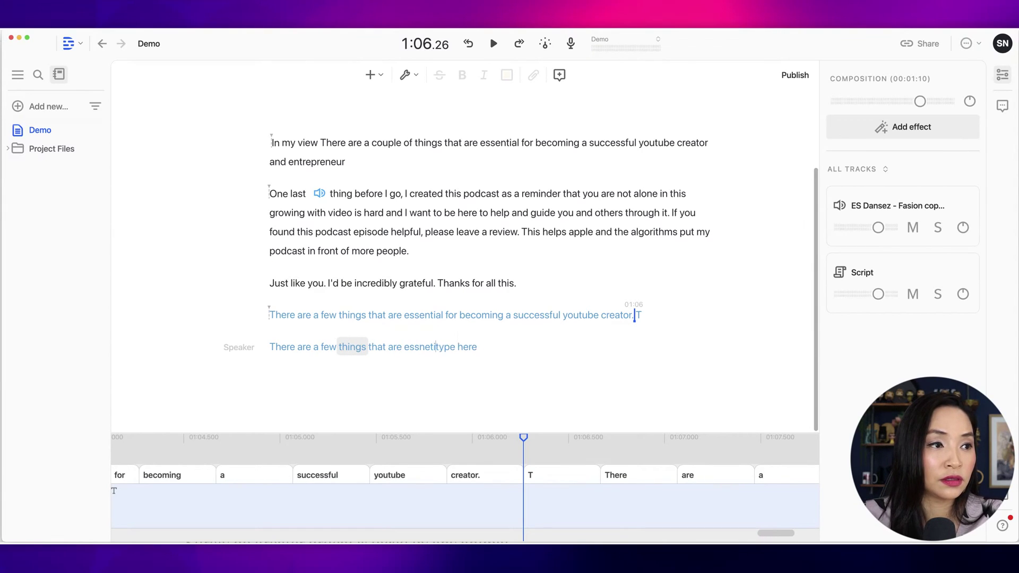
{"action": "type", "text": "ential to"}
{"action": "key", "text": "BackSpace"}
{"action": "key", "text": "BackSpace"}
{"action": "key", "text": "BackSpace"}
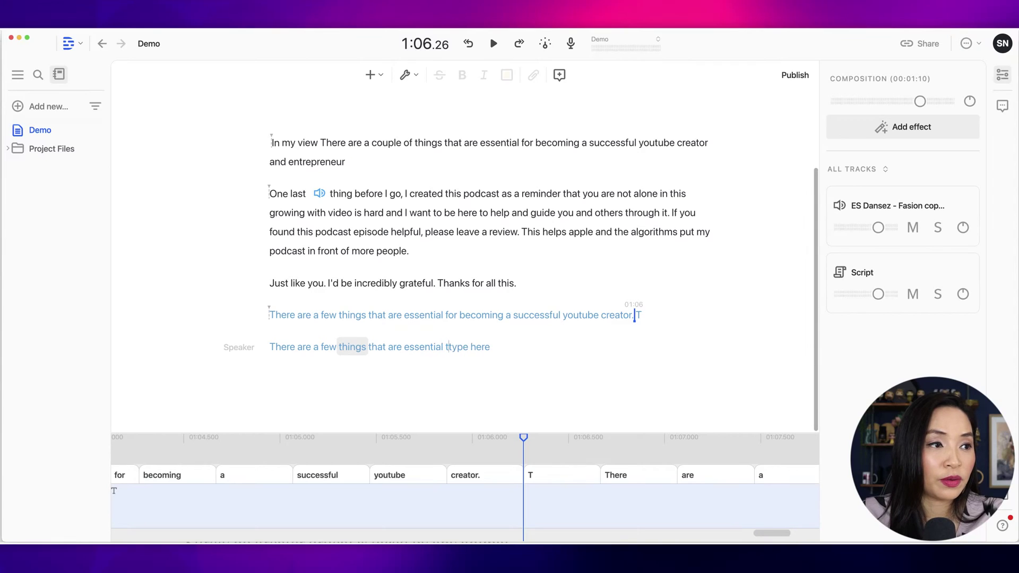
{"action": "type", "text": "for becoming a su"}
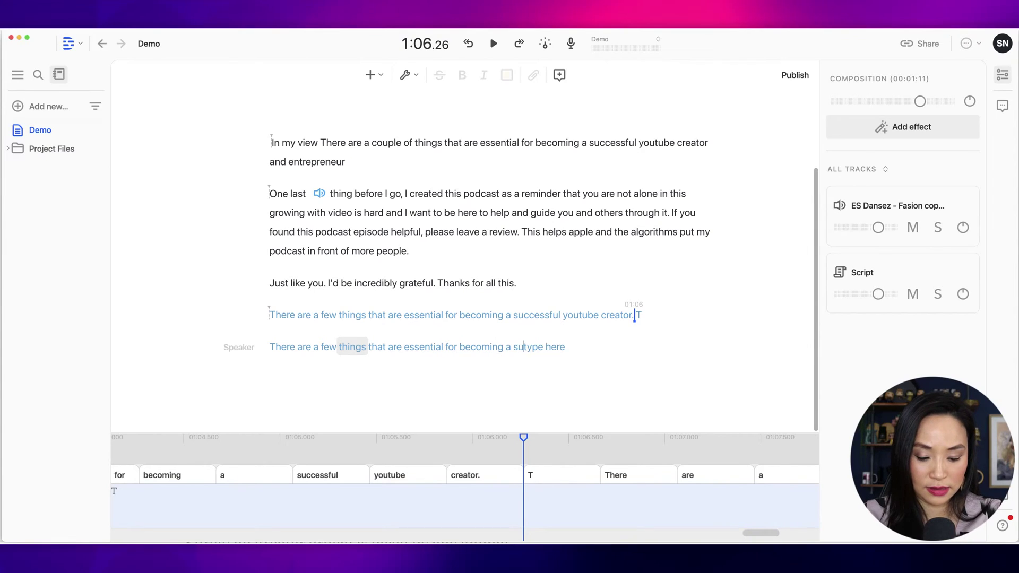
{"action": "type", "text": "ccessful youtube creator."}
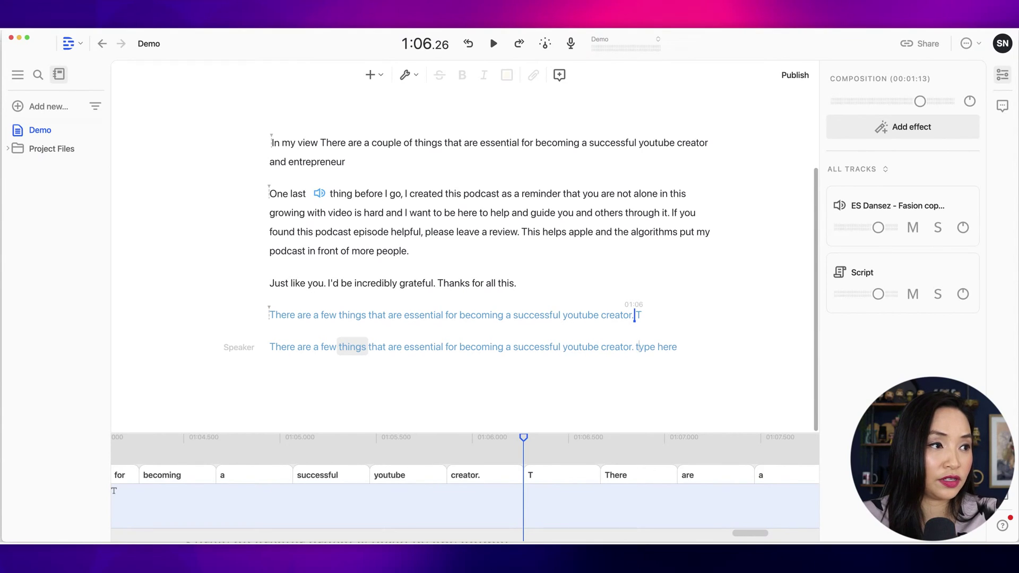
Remove the leftover placeholder words "type here" after the sentence in the last paragraph
{"action": "key", "text": "BackSpace"}
{"action": "key", "text": "BackSpace"}
{"action": "key", "text": "BackSpace"}
{"action": "key", "text": "BackSpace"}
{"action": "key", "text": "BackSpace"}
{"action": "key", "text": "BackSpace"}
{"action": "key", "text": "BackSpace"}
{"action": "key", "text": "BackSpace"}
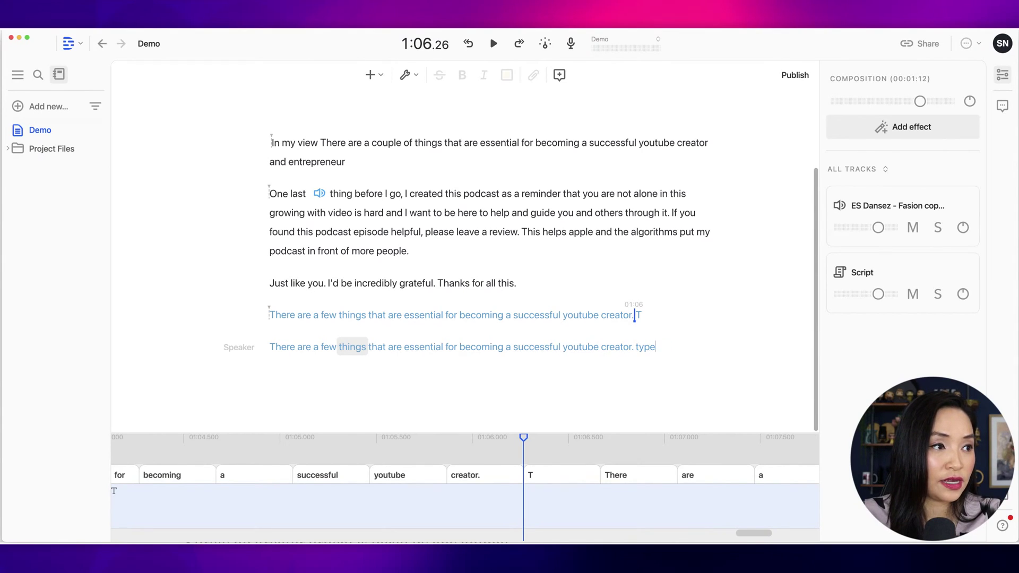
{"action": "key", "text": "BackSpace"}
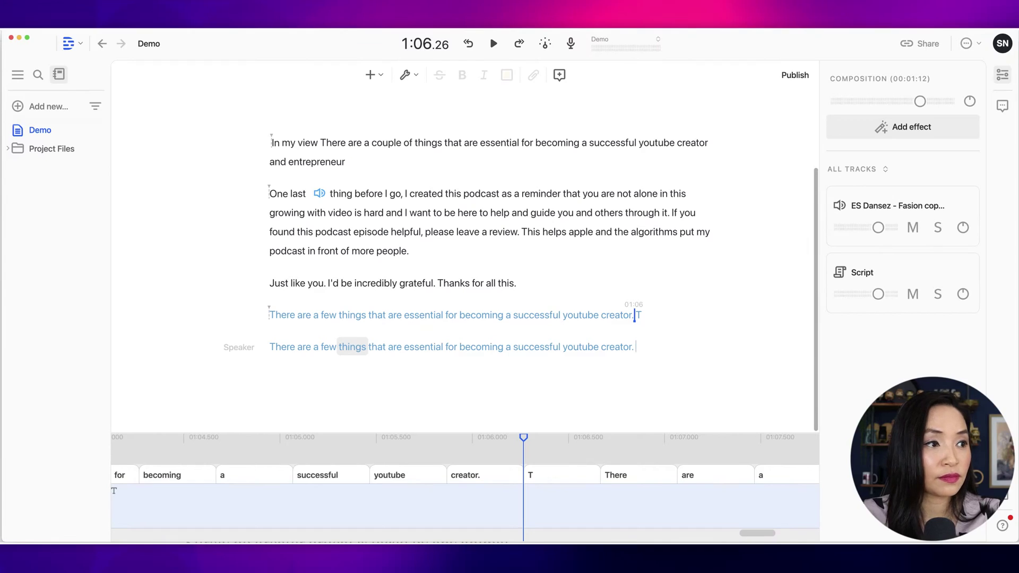
Assign the saved Overdub voice as the last paragraph's speaker to generate its speech, and place the cursor at the paragraph's end
{"action": "left_click", "coordinate": [236, 352]}
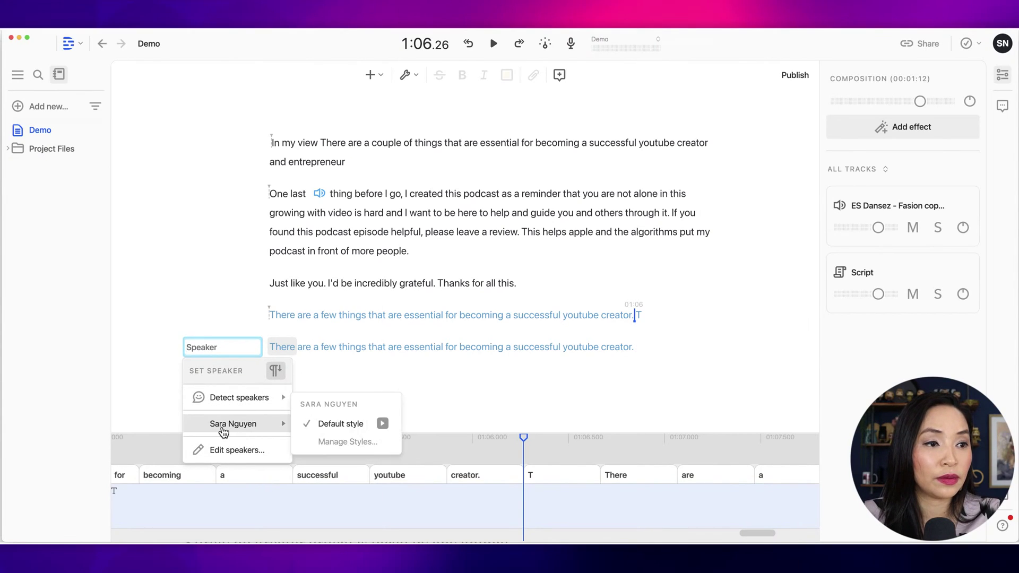
{"action": "left_click", "coordinate": [241, 427]}
{"action": "left_click", "coordinate": [647, 347]}
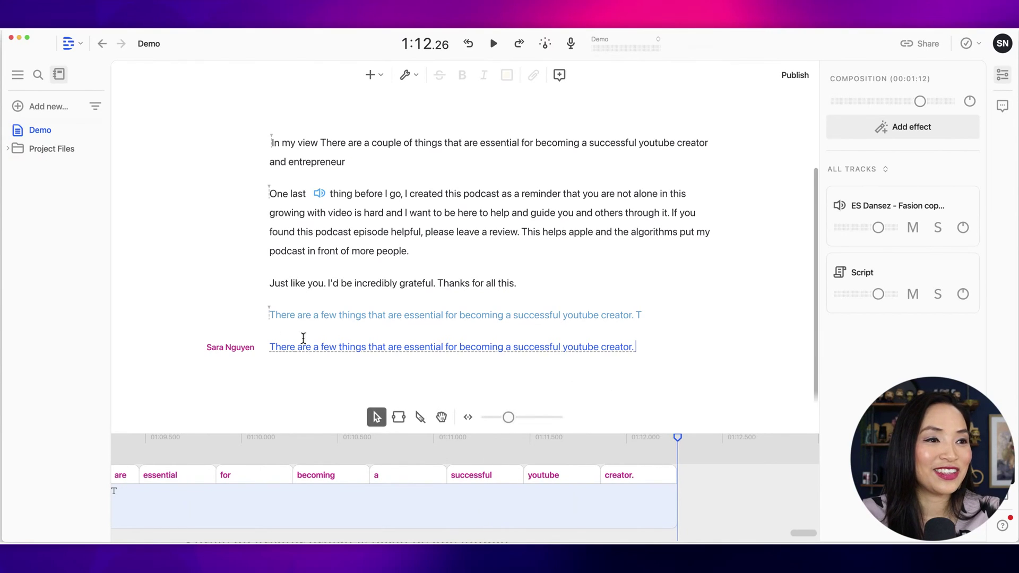
Play back the Overdub-generated speech from the start of the last paragraph
{"action": "left_click", "coordinate": [269, 346]}
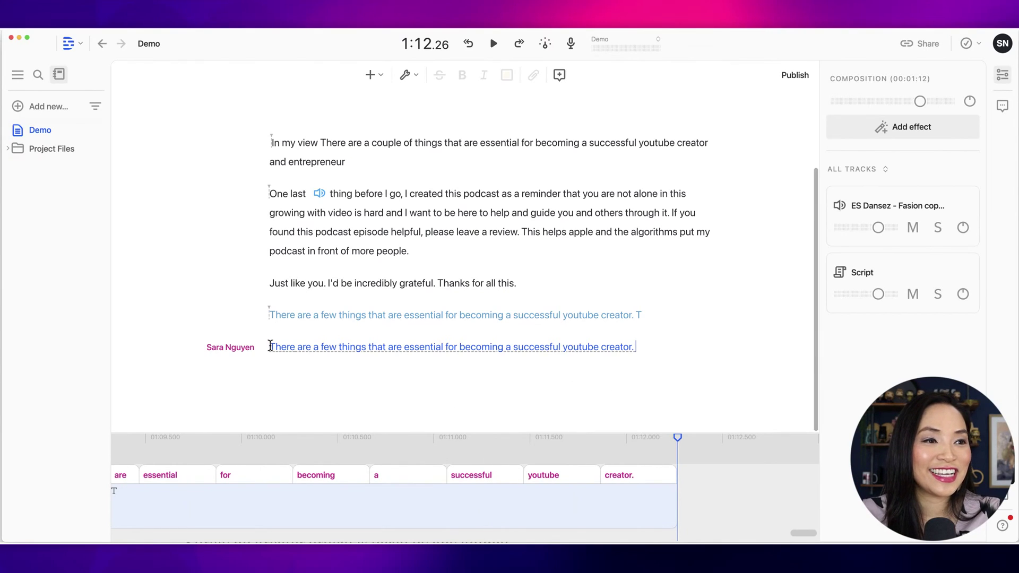
{"action": "mouse_move", "coordinate": [511, 437]}
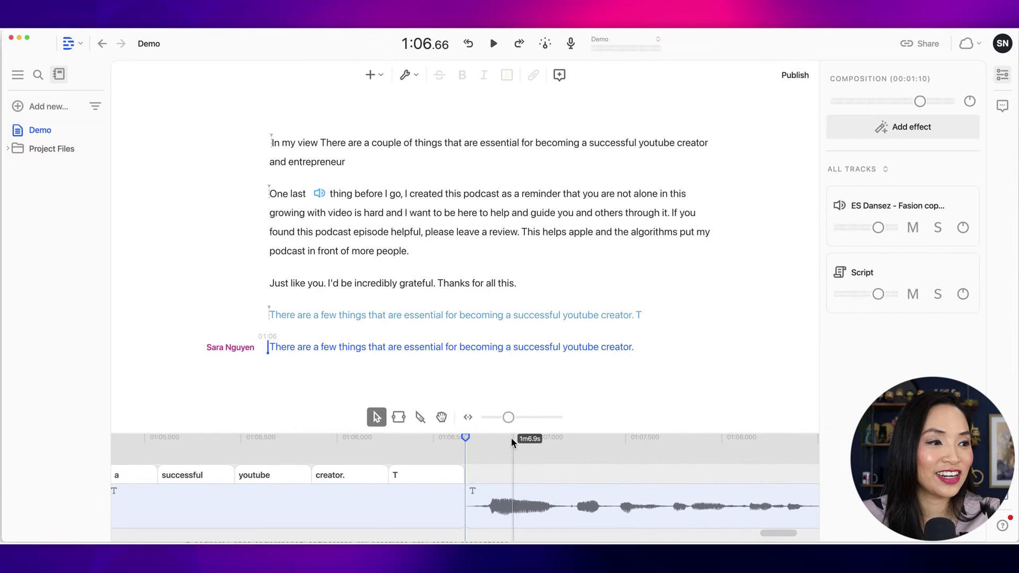
{"action": "left_click_drag", "start_coordinate": [508, 418], "coordinate": [496, 418]}
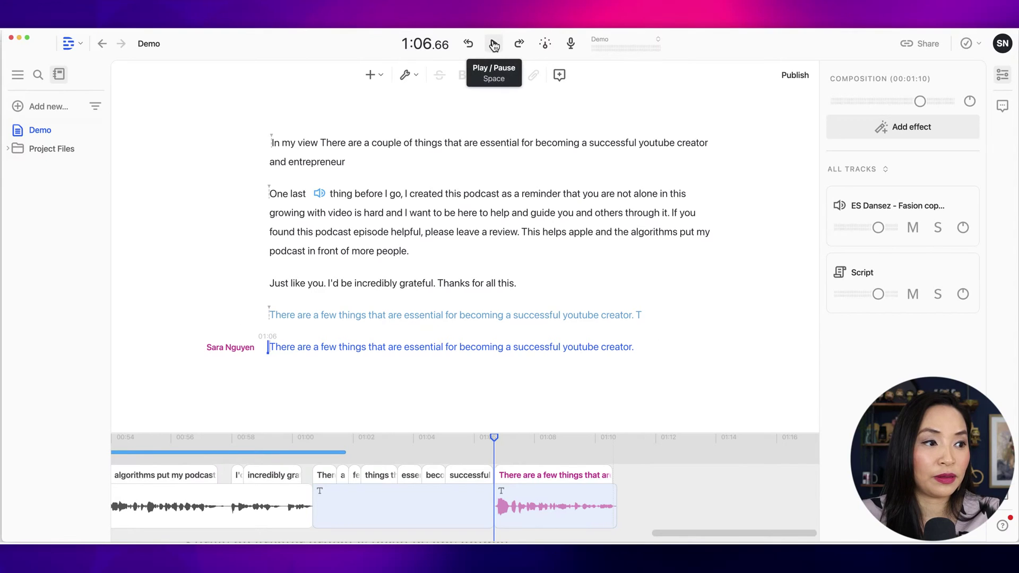
{"action": "left_click", "coordinate": [494, 44]}
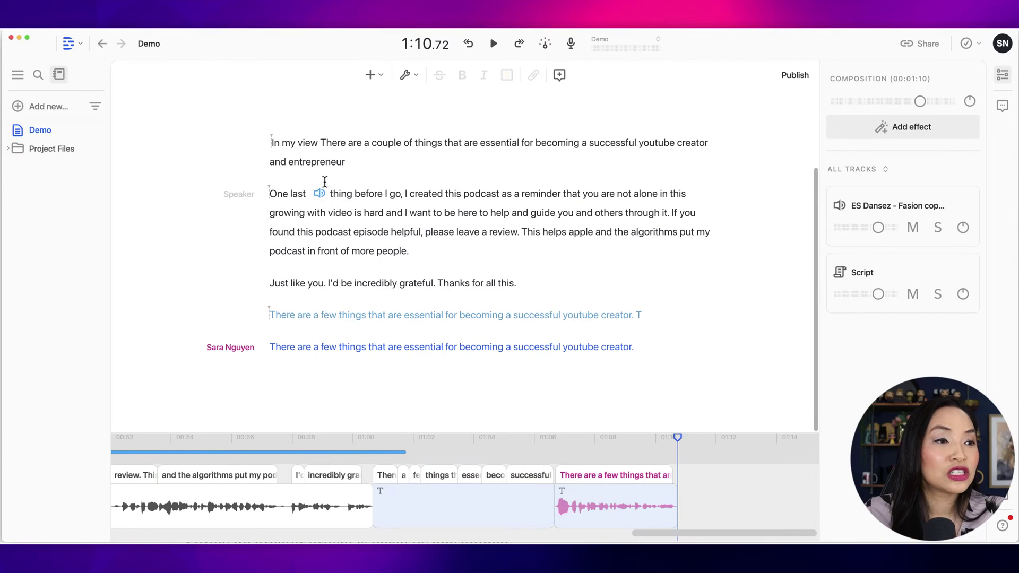
Split the voice clip with the Blade tool on both sides of the pause between "through it." and "If you"
{"action": "mouse_move", "coordinate": [701, 524]}
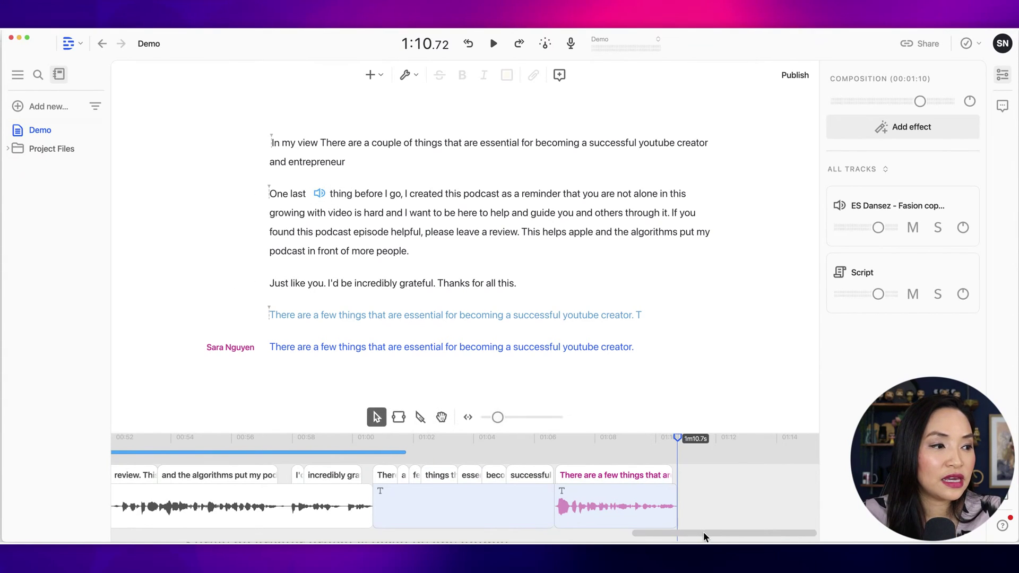
{"action": "left_click_drag", "start_coordinate": [496, 417], "coordinate": [493, 417]}
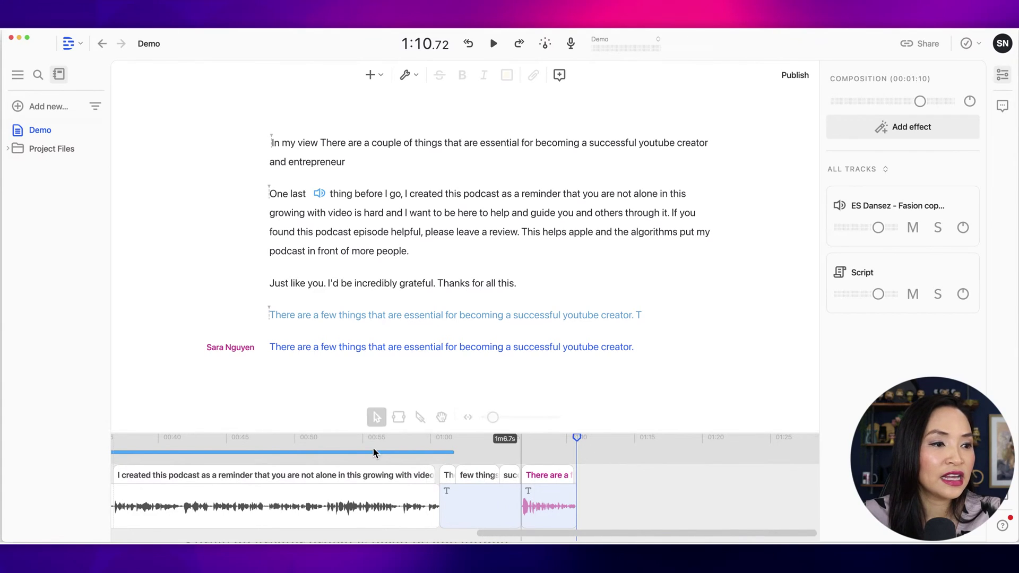
{"action": "left_click", "coordinate": [277, 195]}
{"action": "left_click_drag", "start_coordinate": [277, 195], "coordinate": [439, 246]}
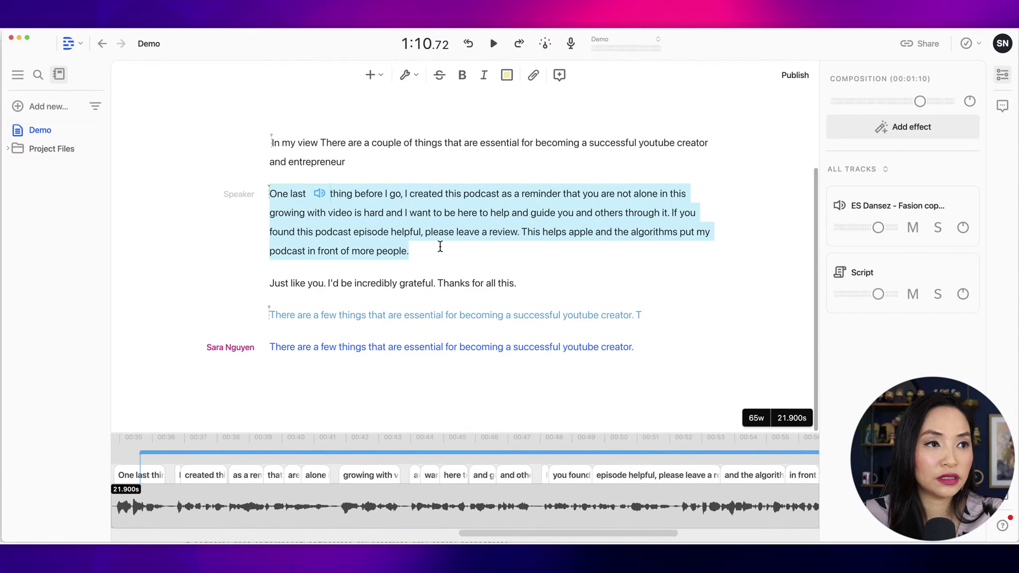
{"action": "left_click", "coordinate": [497, 480]}
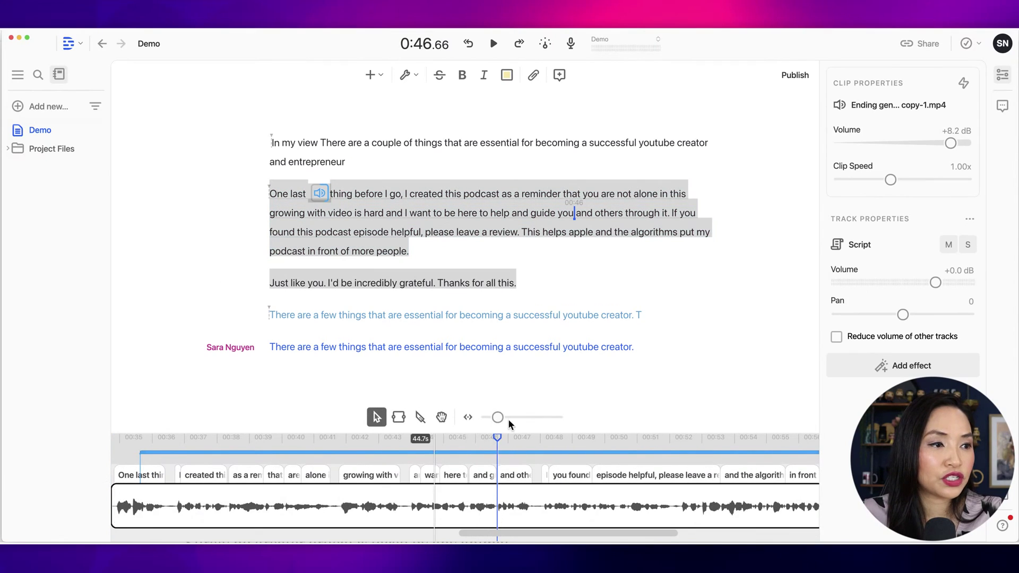
{"action": "left_click_drag", "start_coordinate": [499, 418], "coordinate": [504, 418]}
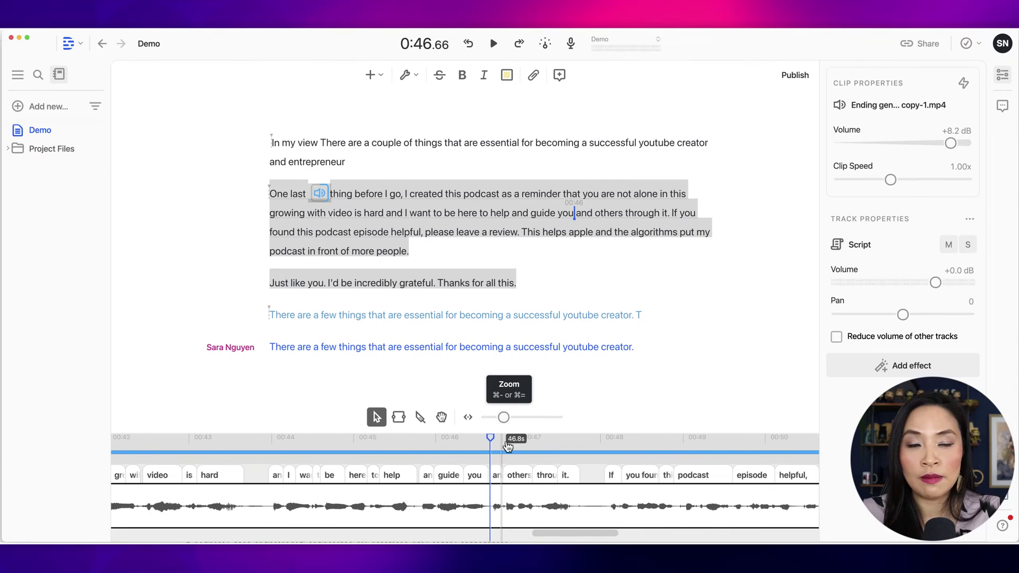
{"action": "left_click", "coordinate": [420, 417]}
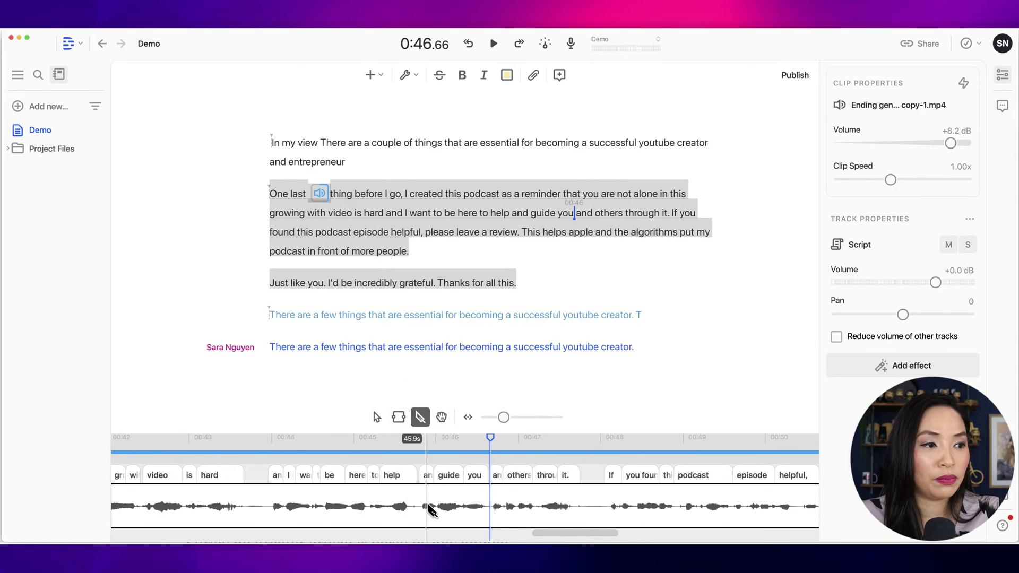
{"action": "left_click", "coordinate": [574, 510]}
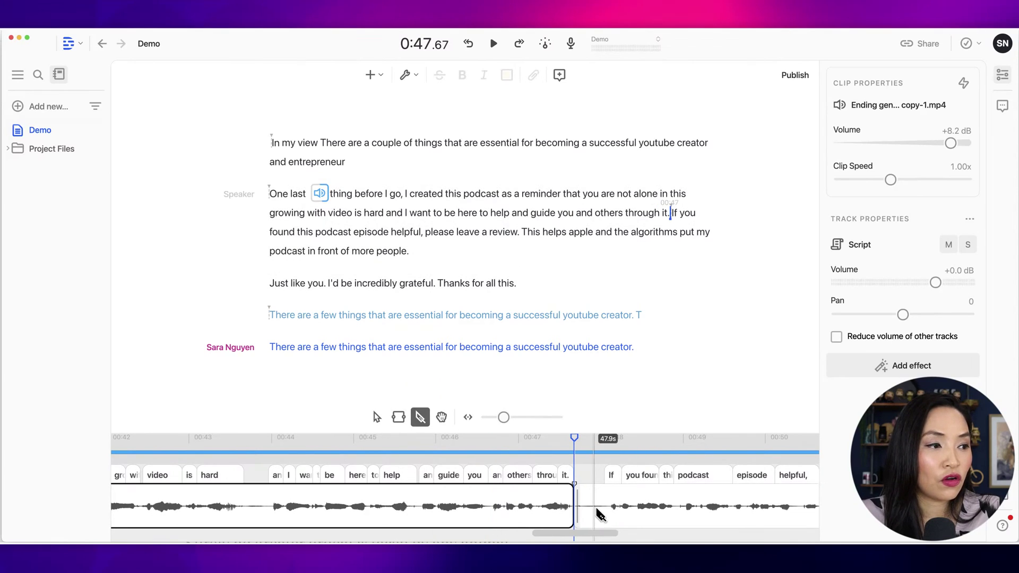
{"action": "left_click", "coordinate": [605, 510]}
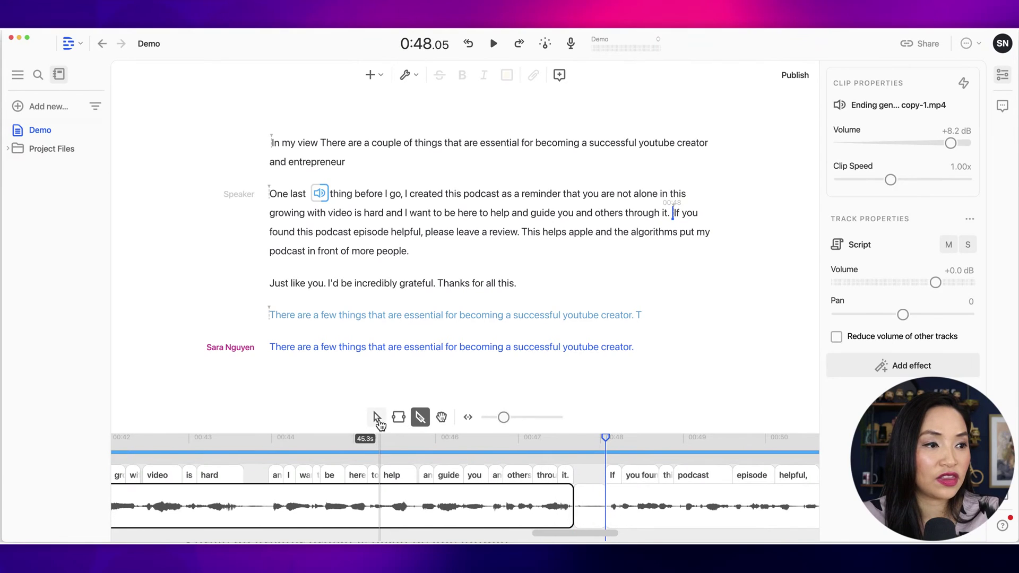
Delete the short clip holding the pause between "through it." and "If you"
{"action": "left_click", "coordinate": [377, 417]}
{"action": "left_click", "coordinate": [584, 505]}
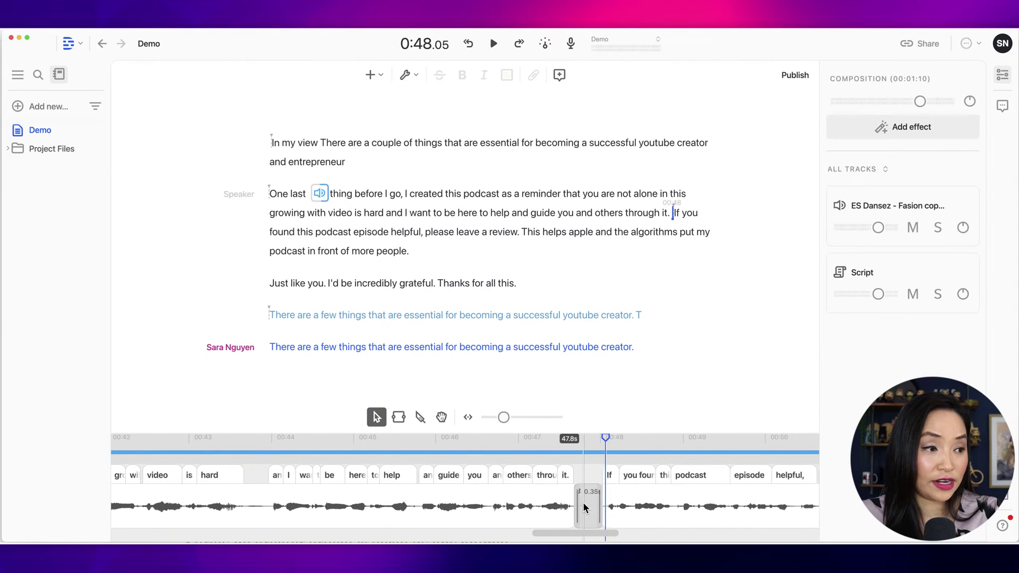
{"action": "key", "text": "Delete"}
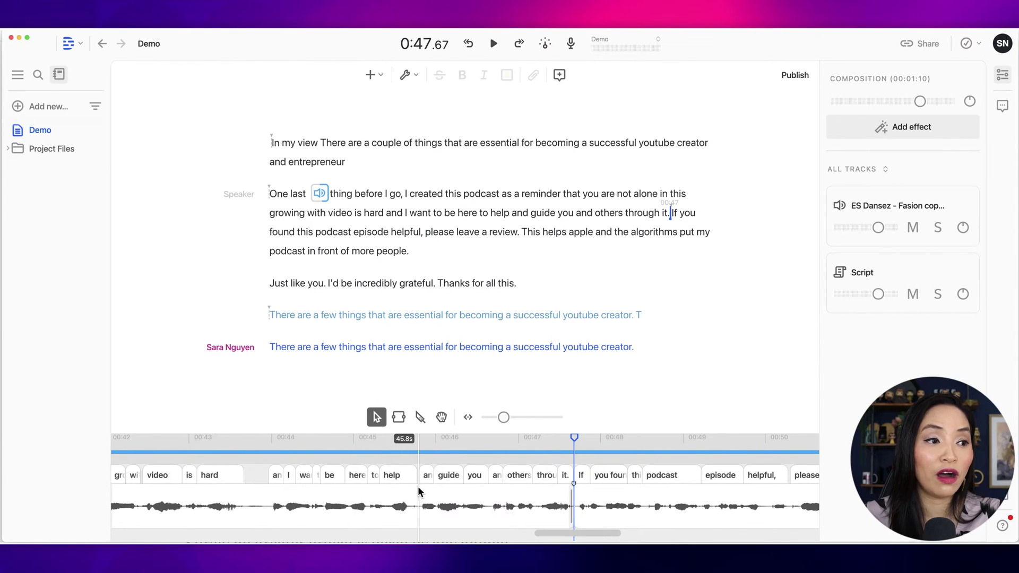
{"action": "mouse_move", "coordinate": [504, 418]}
{"action": "left_mouse_down"}
{"action": "mouse_move", "coordinate": [515, 419]}
{"action": "mouse_move", "coordinate": [505, 420]}
{"action": "left_mouse_up"}
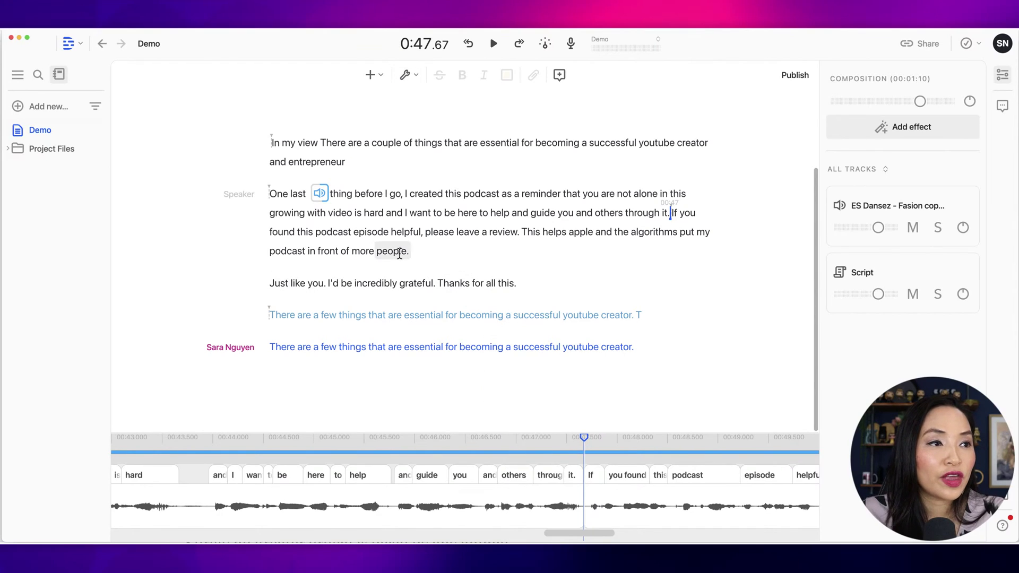
Open the first RODECaster Pro Stereo Left recording from the project files and turn on its Studio Sound effect
{"action": "left_click", "coordinate": [8, 149]}
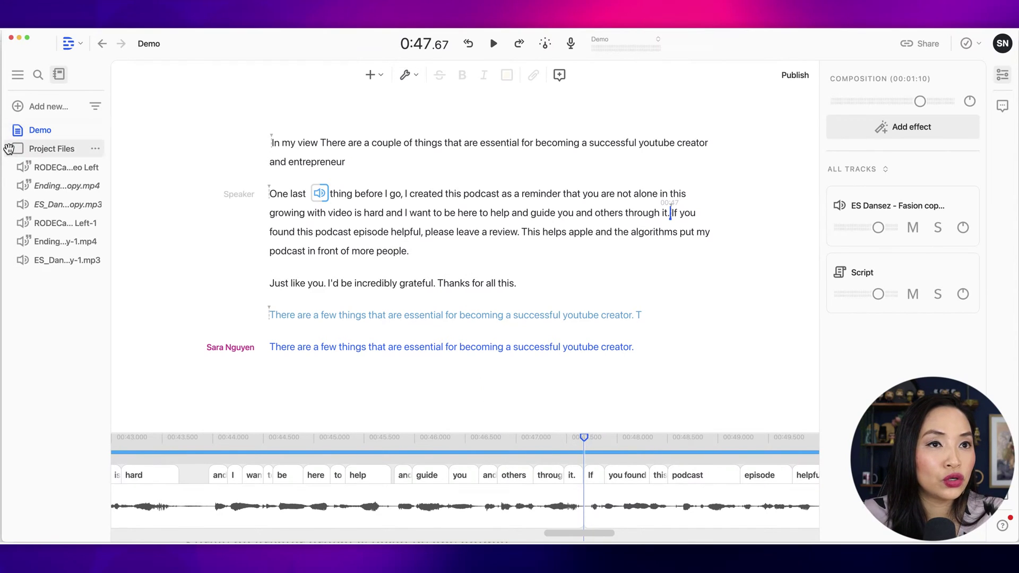
{"action": "left_click", "coordinate": [353, 232]}
{"action": "left_click", "coordinate": [271, 194]}
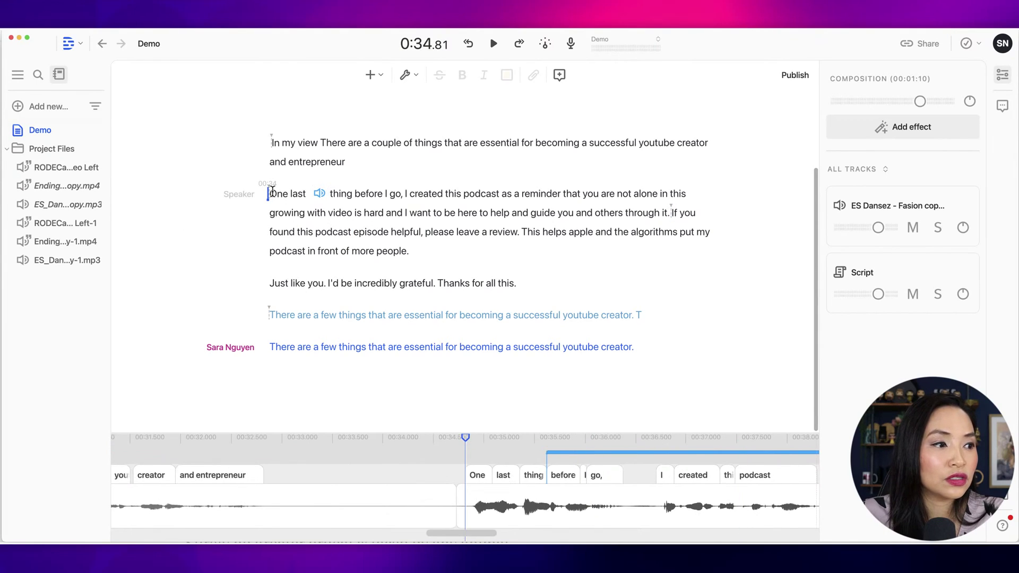
{"action": "triple_click", "coordinate": [272, 192]}
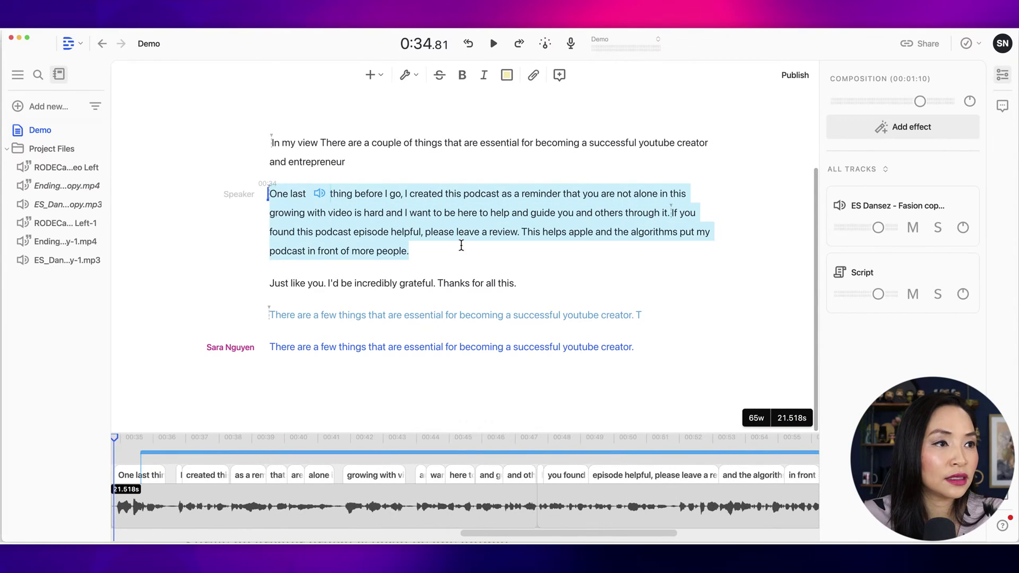
{"action": "left_click", "coordinate": [63, 167]}
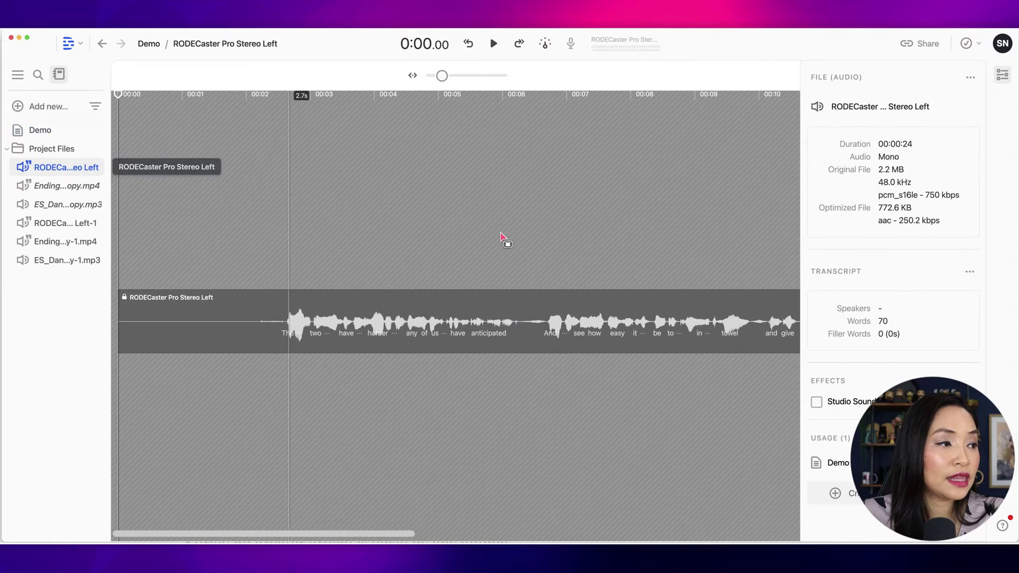
{"action": "left_click", "coordinate": [817, 404]}
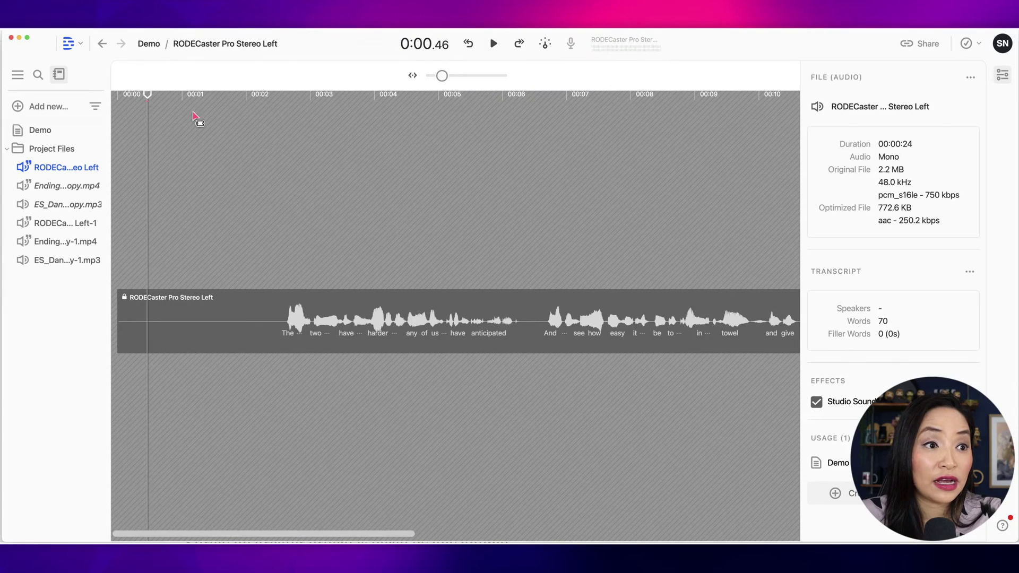
Listen to the enhanced recording from its first spoken word, pause it, and return to the Demo composition
{"action": "left_click", "coordinate": [280, 132]}
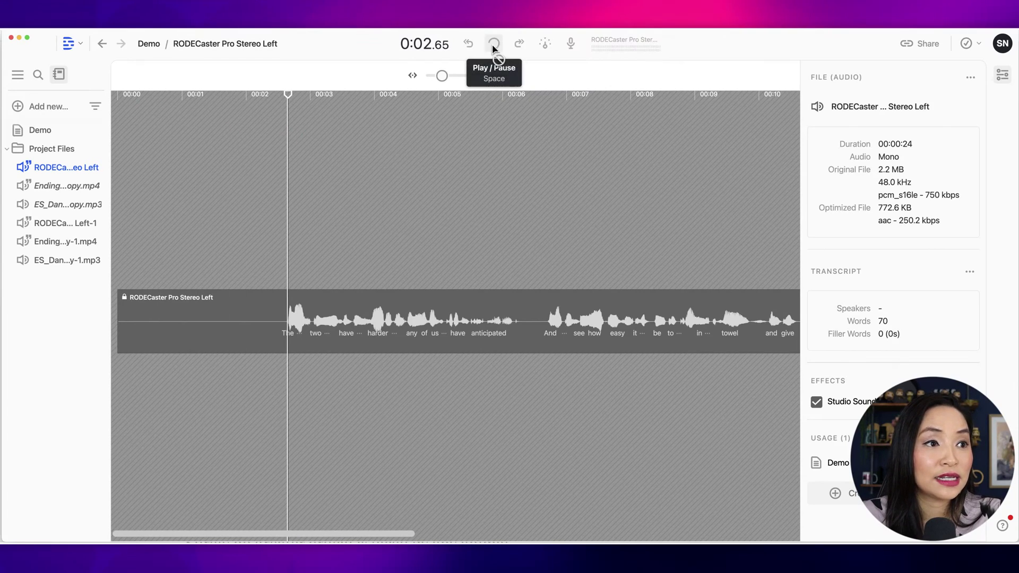
{"action": "left_click", "coordinate": [494, 44]}
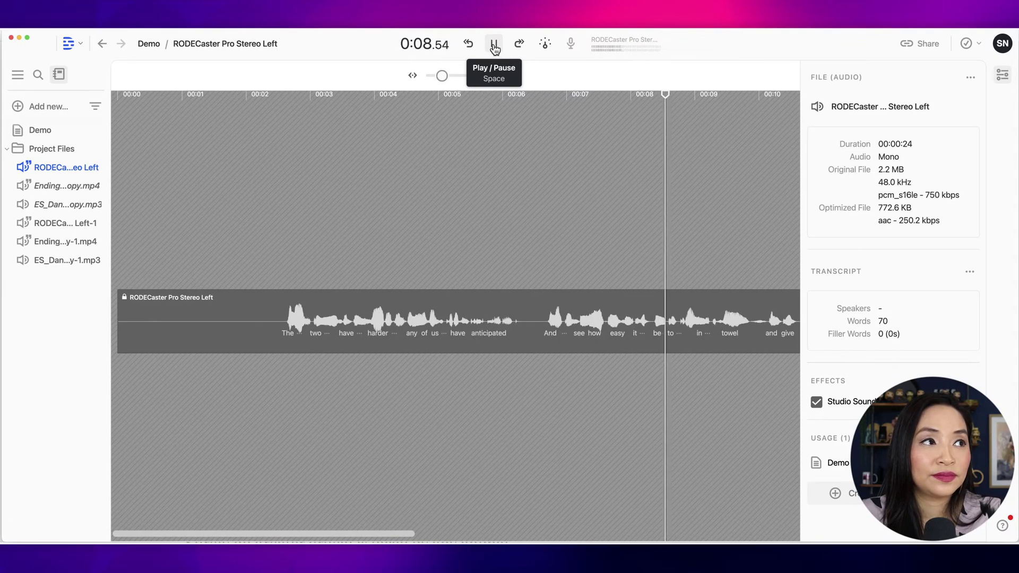
{"action": "left_click", "coordinate": [494, 44]}
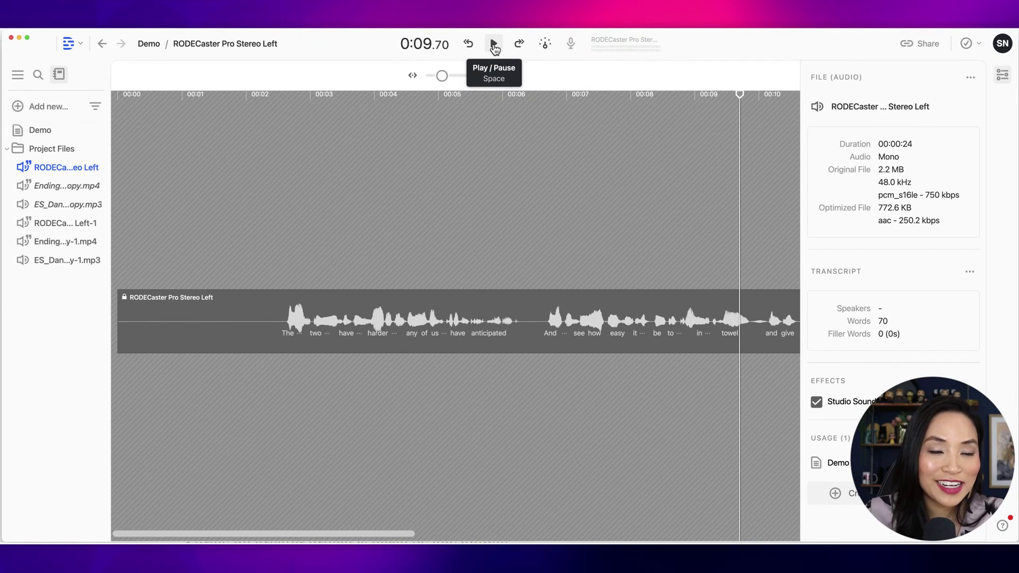
{"action": "left_click", "coordinate": [46, 130]}
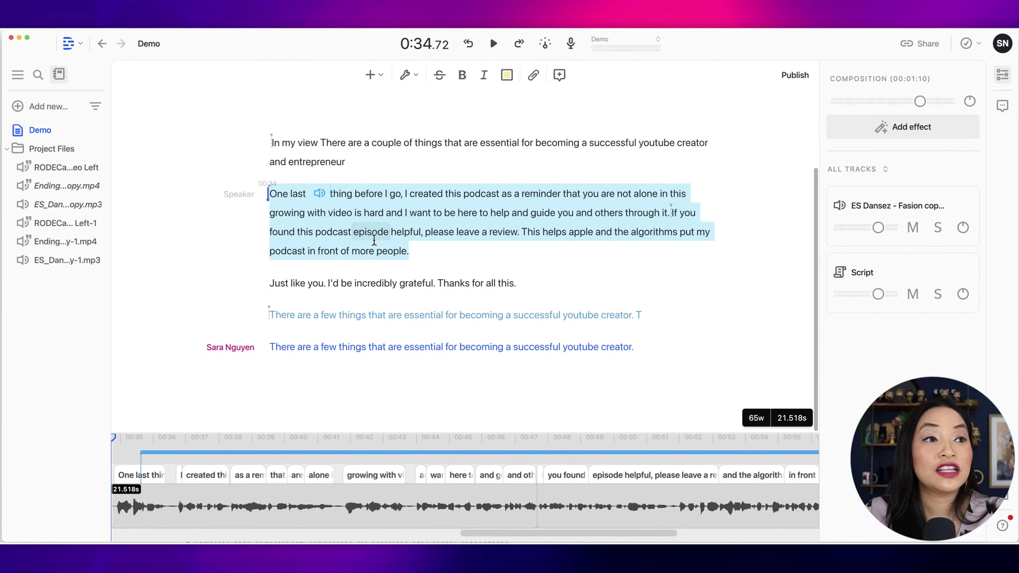
Select the script's whole opening paragraph, from "The last two years" through "keep listening."
{"action": "left_click", "coordinate": [374, 239]}
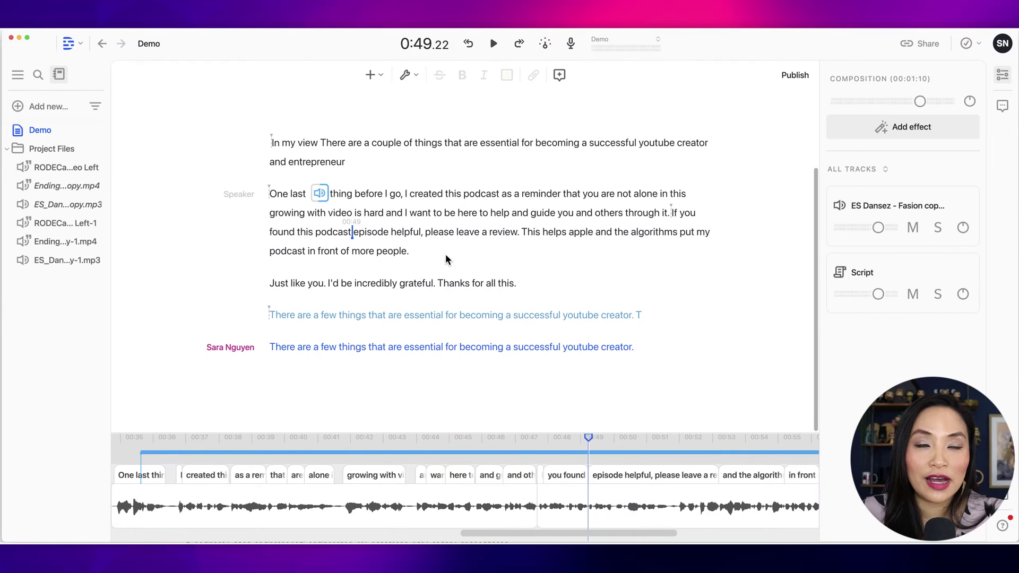
{"action": "left_click", "coordinate": [385, 214]}
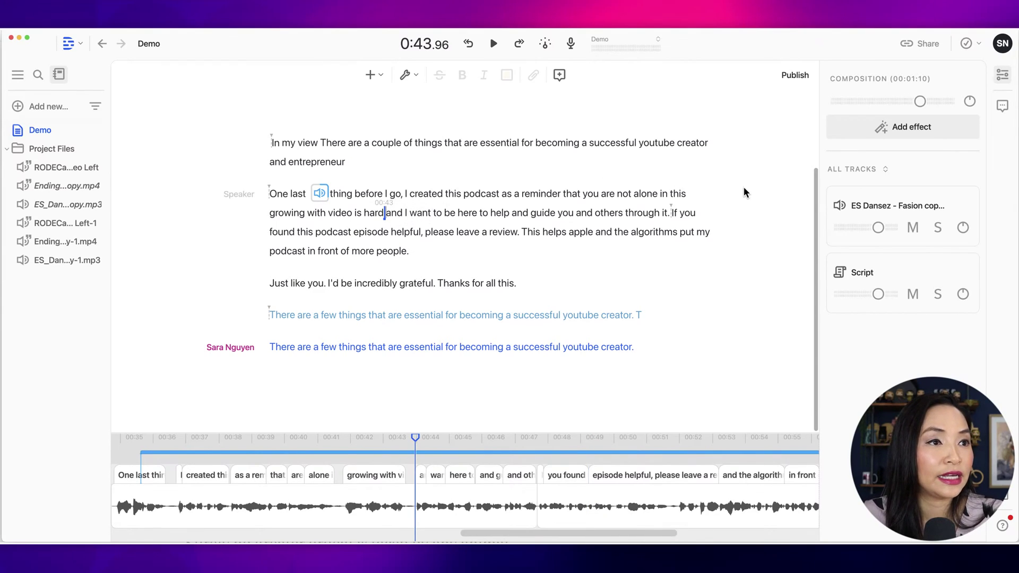
{"action": "scroll", "coordinate": [568, 256], "scroll_direction": "up", "scroll_amount": 3}
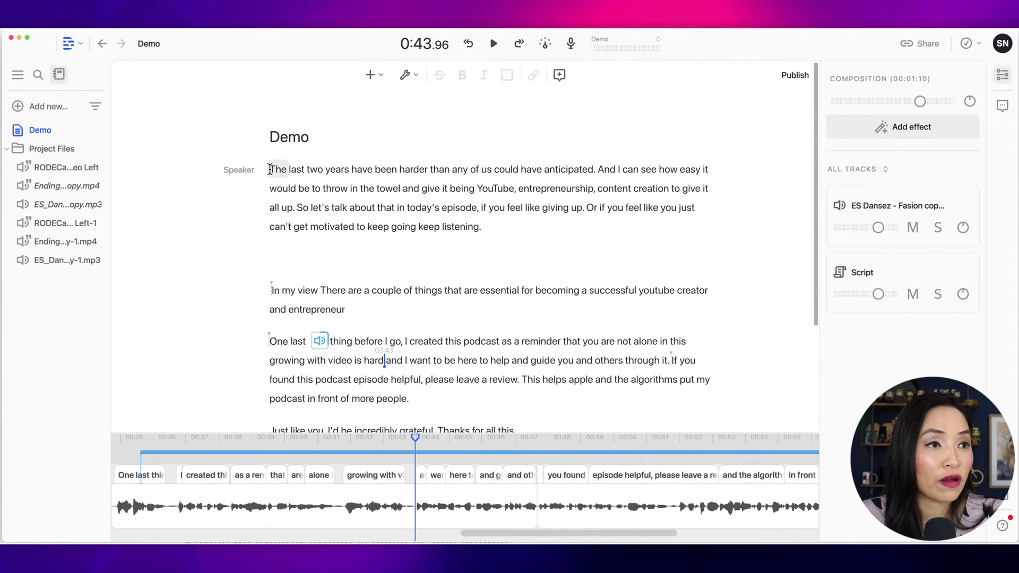
{"action": "left_click", "coordinate": [270, 170]}
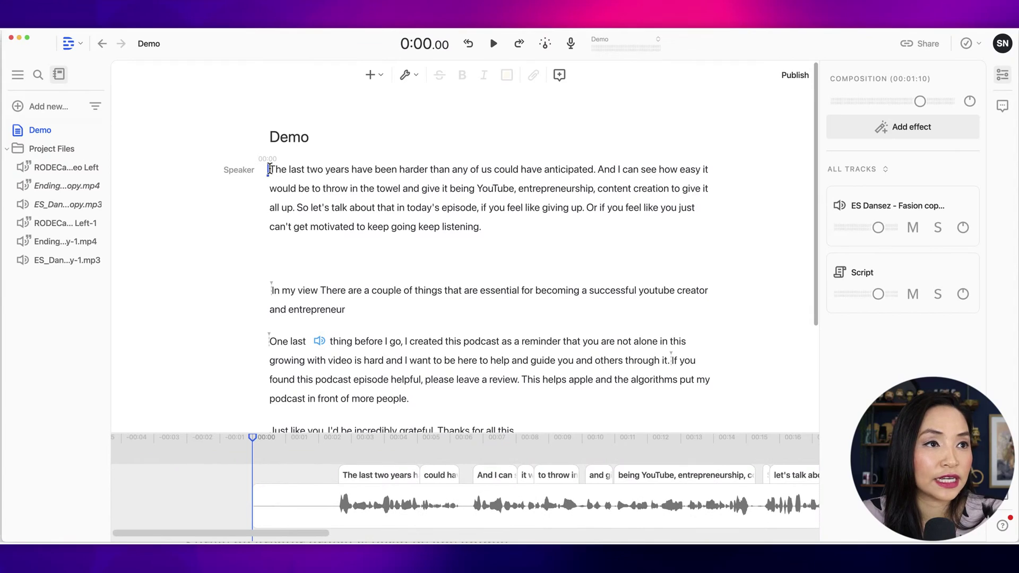
{"action": "left_click_drag", "start_coordinate": [269, 169], "coordinate": [487, 234]}
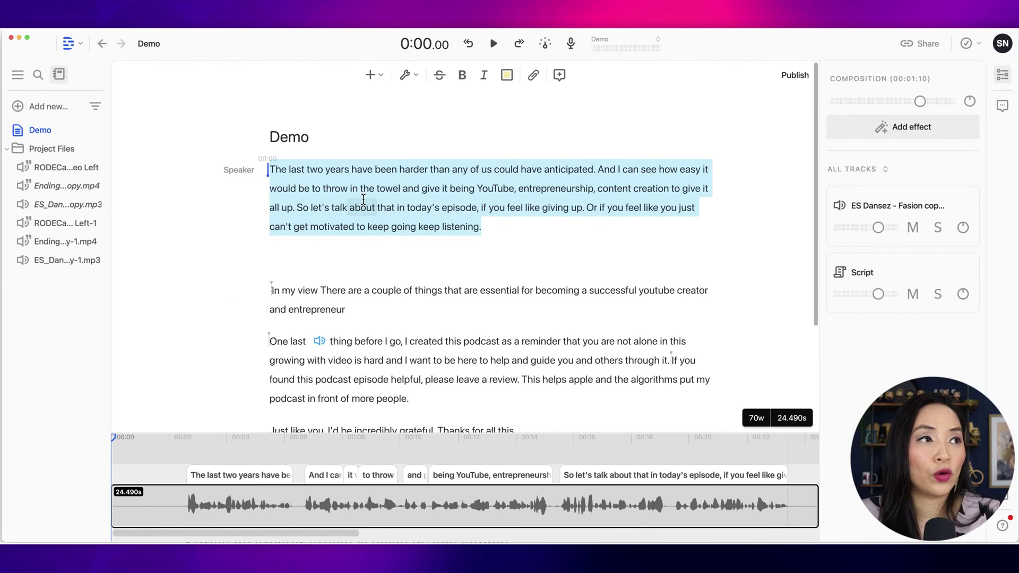
Open the Audiogram export for the selected passage and review its template and appearance settings
{"action": "left_click", "coordinate": [907, 42]}
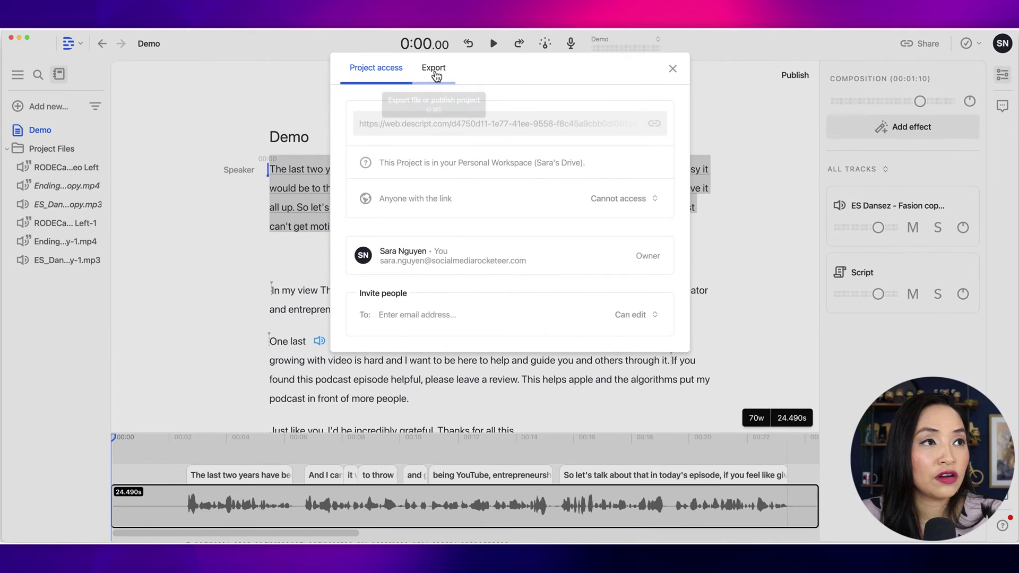
{"action": "left_click", "coordinate": [434, 69]}
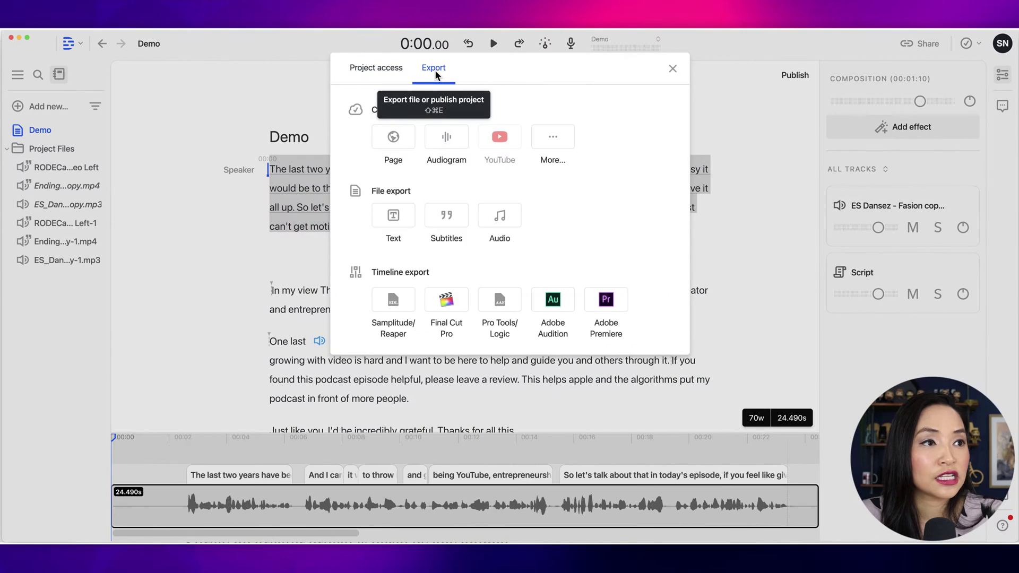
{"action": "left_click", "coordinate": [447, 139]}
{"action": "scroll", "coordinate": [670, 332], "scroll_direction": "down", "scroll_amount": 5}
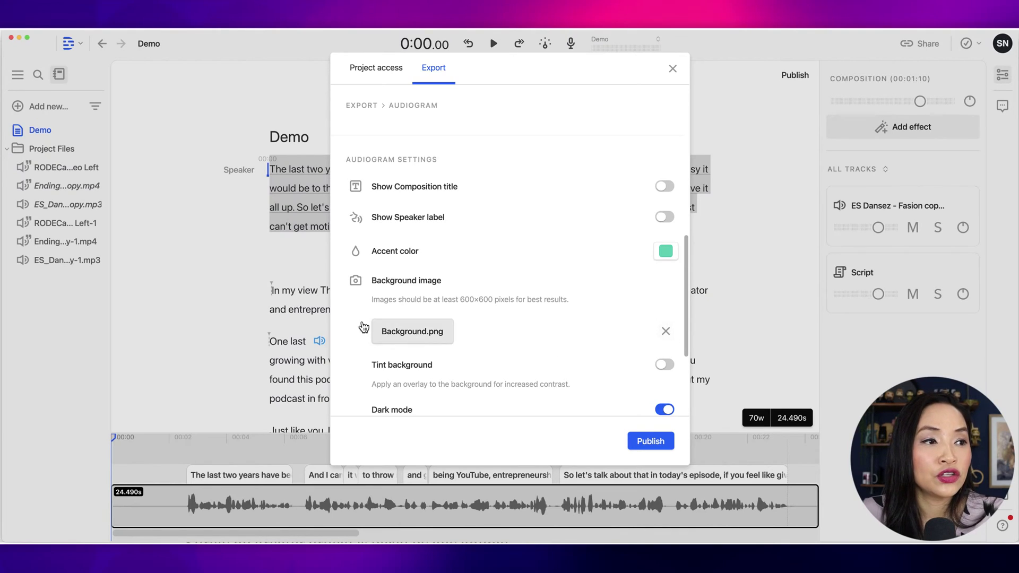
{"action": "scroll", "coordinate": [507, 306], "scroll_direction": "up", "scroll_amount": 5}
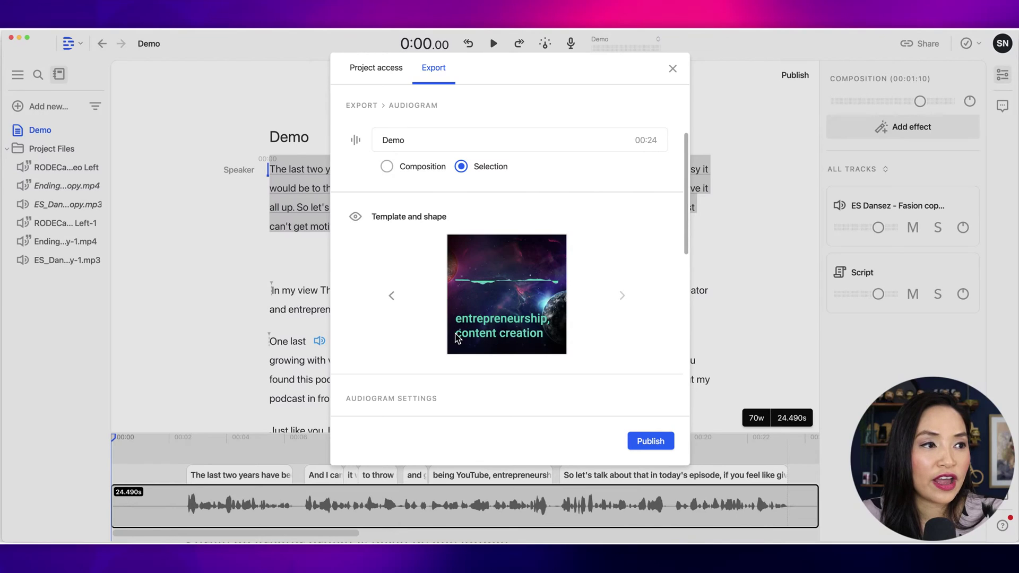
Choose the audiogram template with the waveform along the image's lower edge and publish the audiogram
{"action": "left_click", "coordinate": [391, 296]}
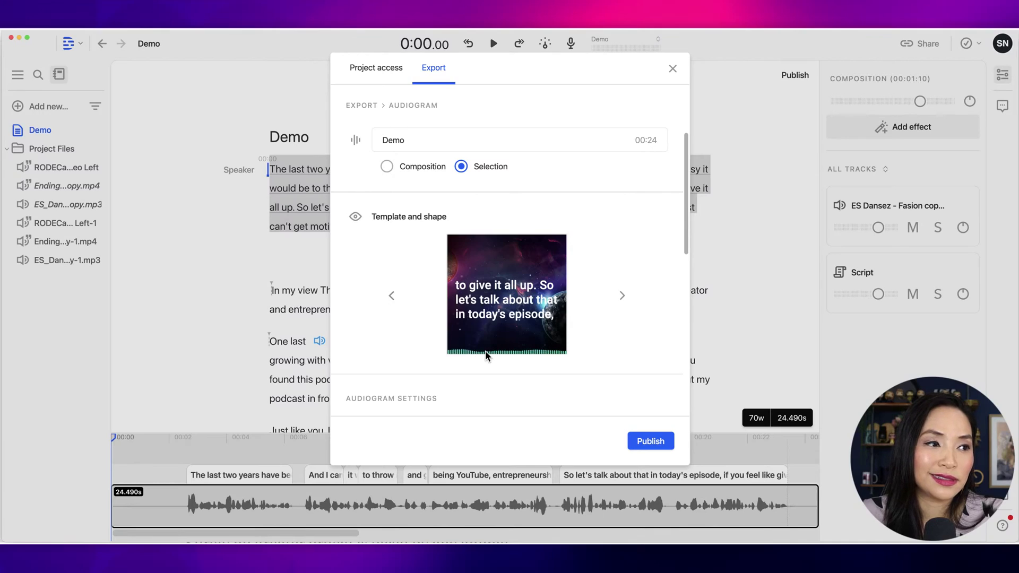
{"action": "left_click", "coordinate": [391, 296]}
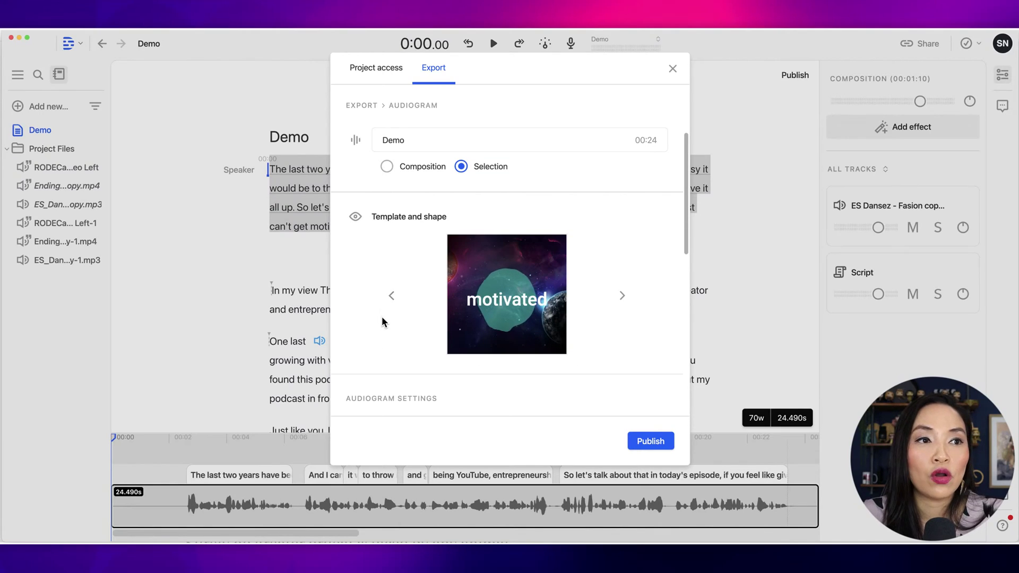
{"action": "left_click", "coordinate": [621, 297]}
{"action": "scroll", "coordinate": [646, 346], "scroll_direction": "down", "scroll_amount": 5}
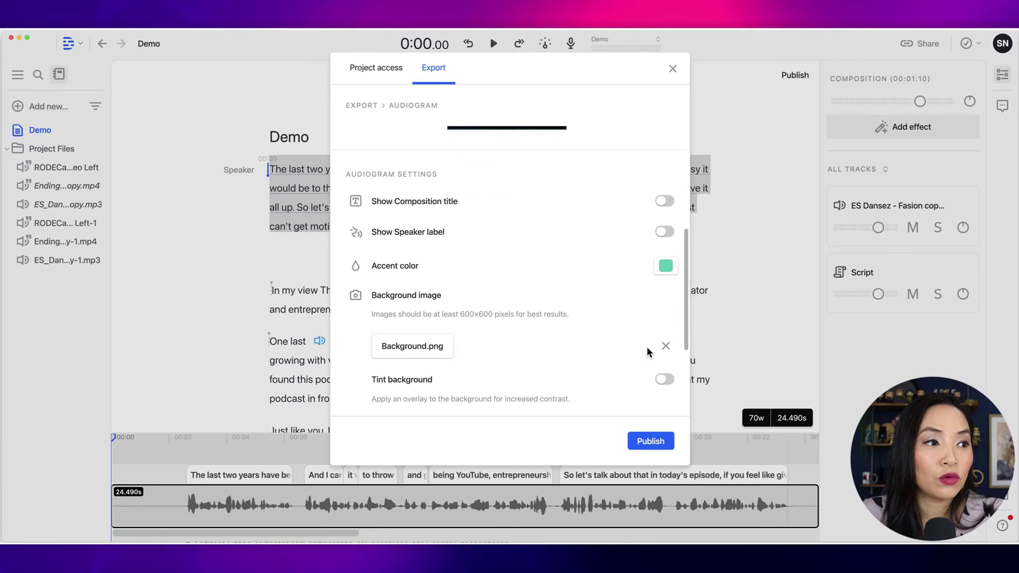
{"action": "left_click", "coordinate": [652, 441]}
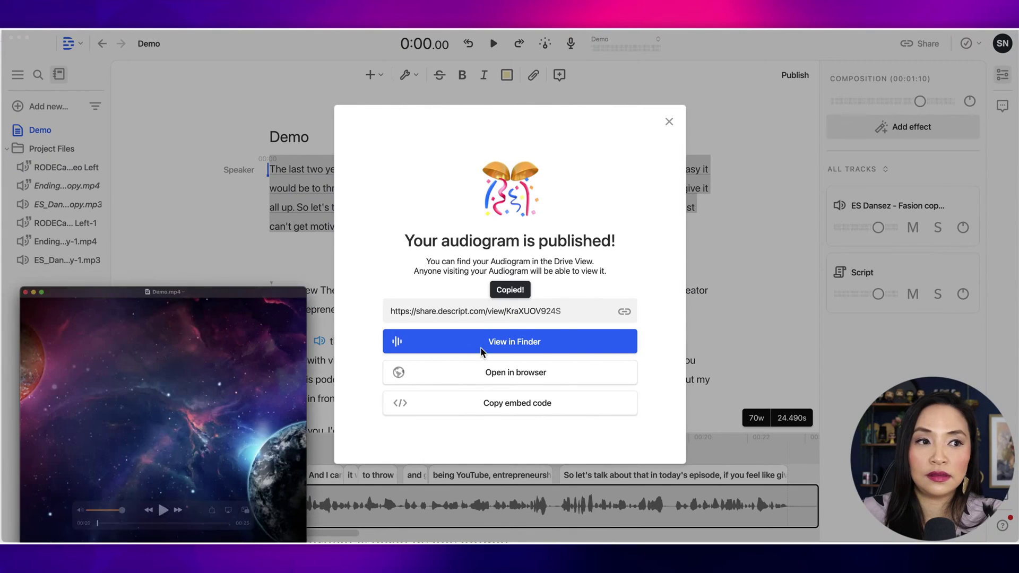
Play the exported Demo.mp4 audiogram, and close the video and the publishing dialog
{"action": "left_click_drag", "start_coordinate": [203, 298], "coordinate": [280, 108]}
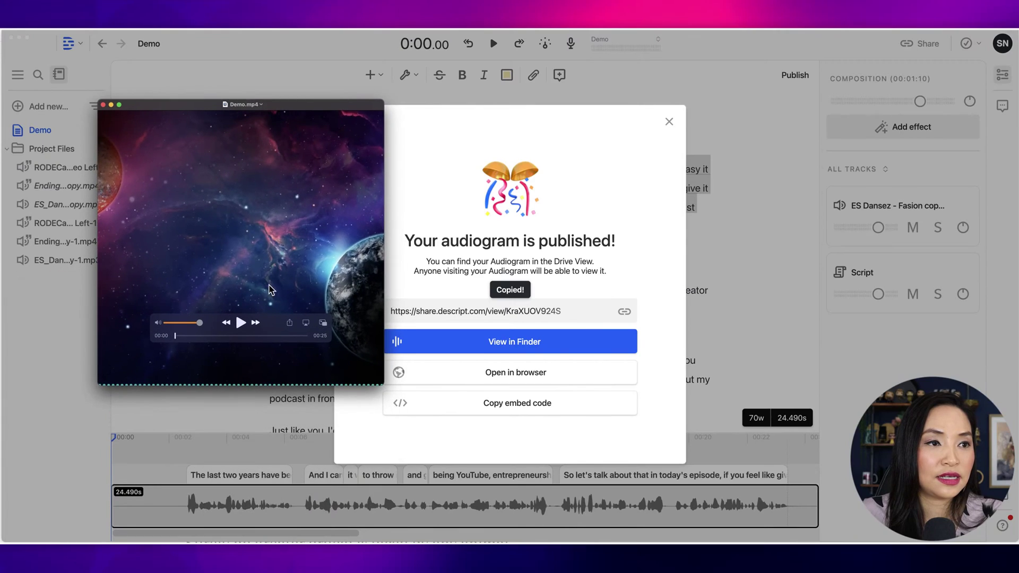
{"action": "left_click", "coordinate": [240, 323]}
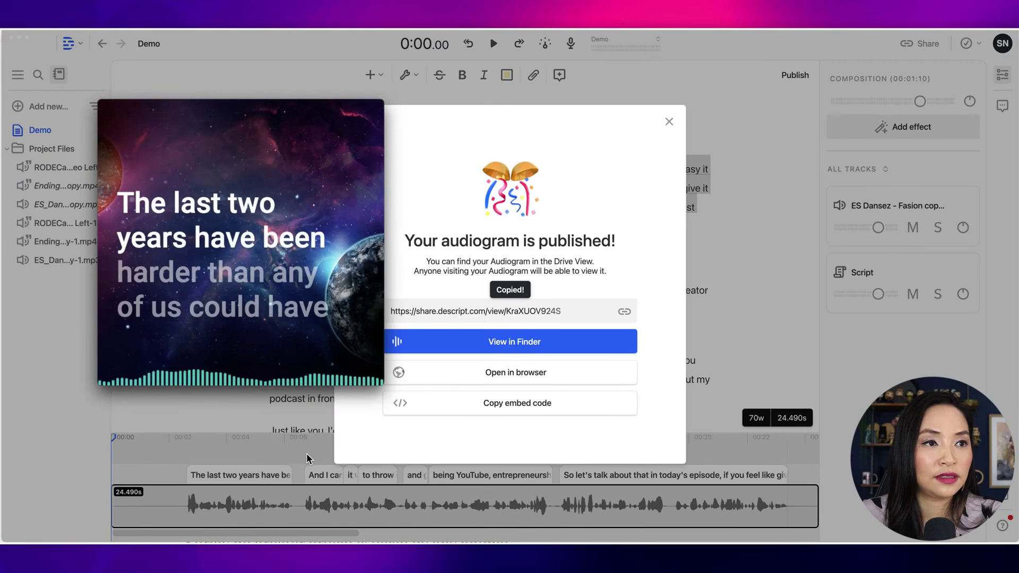
{"action": "mouse_move", "coordinate": [241, 324]}
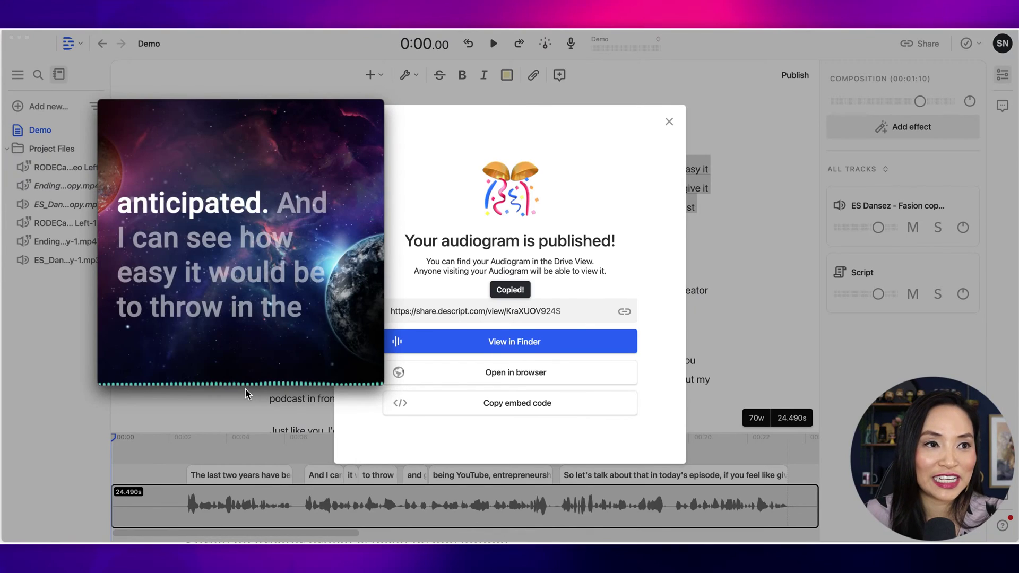
{"action": "left_click", "coordinate": [105, 108]}
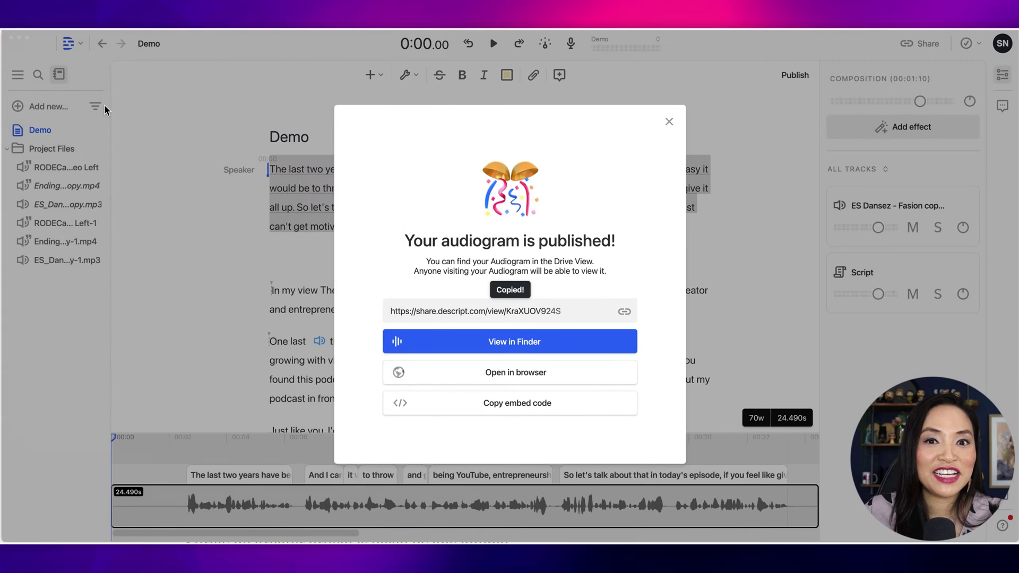
{"action": "left_click", "coordinate": [669, 122]}
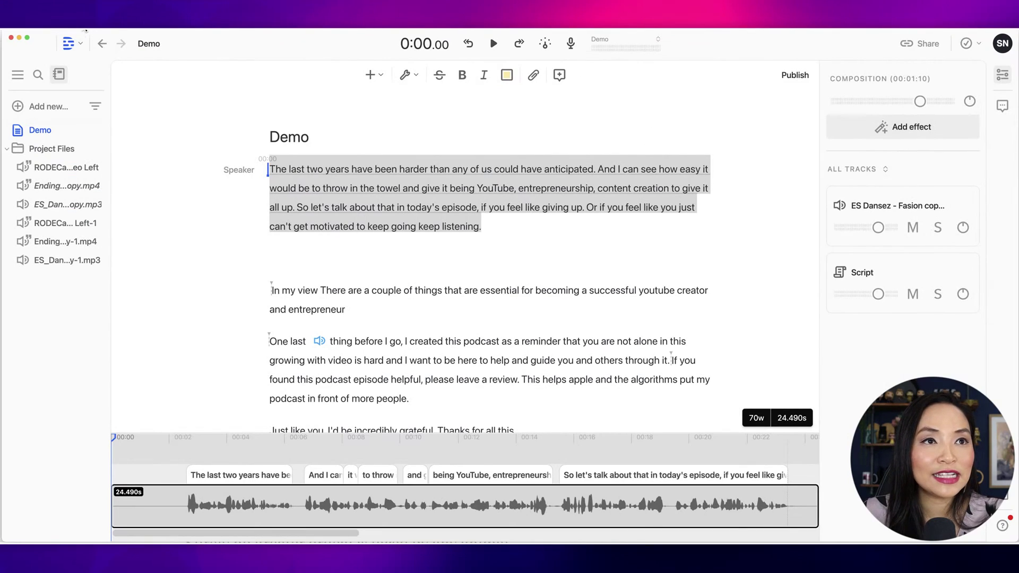